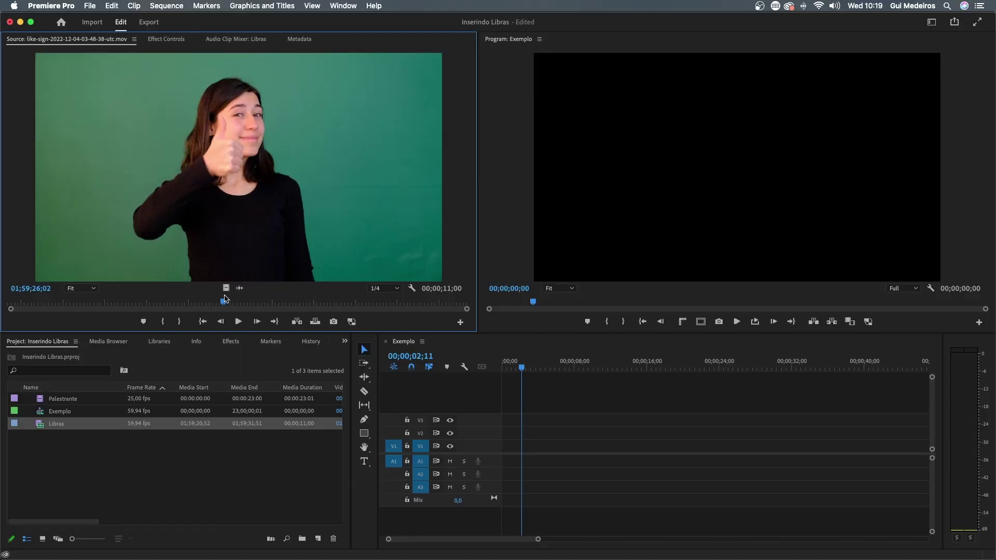
Step: Preview the Palestrante speaker clip, then the Libras signer clip, in the Source monitor
double_click(62, 399)
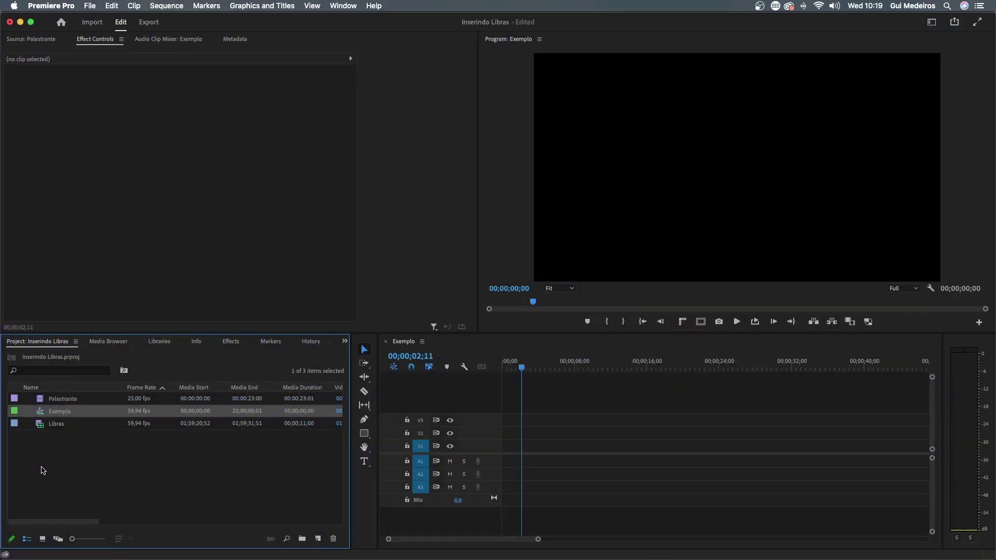
double_click(37, 425)
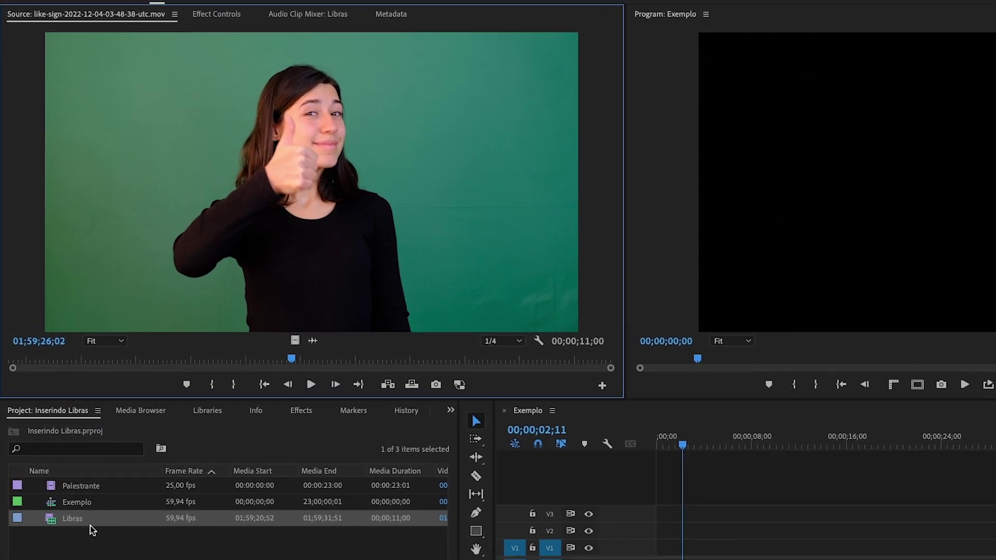
Step: Preview Palestrante and drop it at the start of V1 in the Exemplo sequence
left_click(81, 452)
double_click(85, 501)
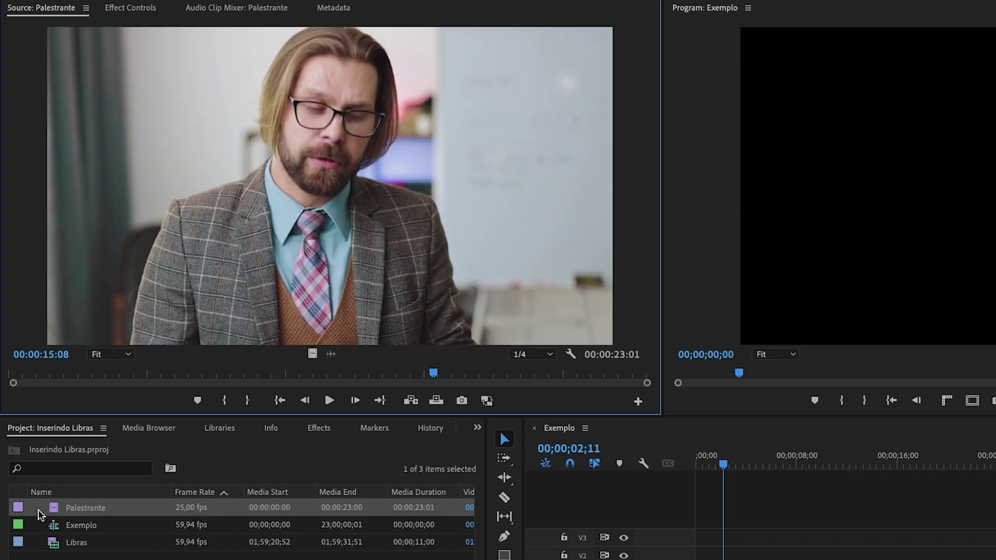
left_click_drag(92, 373, 115, 374)
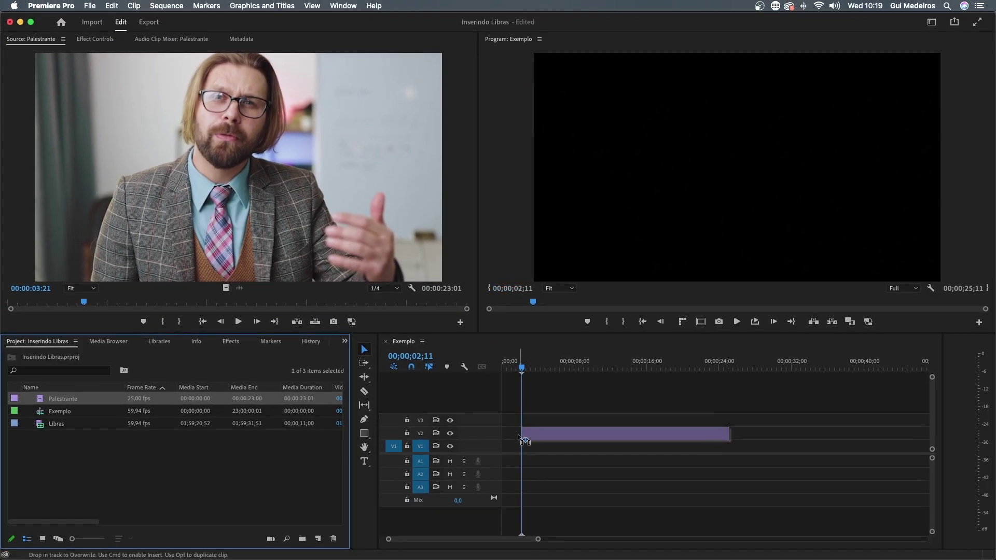
left_click_drag(382, 428, 490, 454)
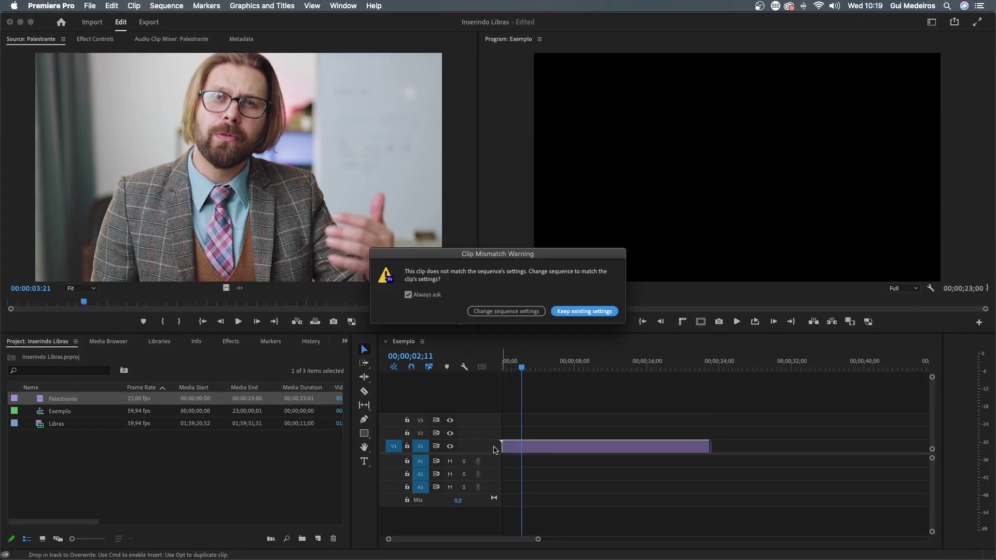
Step: Keep the existing Exemplo sequence settings, review the speaker footage, and load Libras in the Source monitor
left_click(562, 312)
left_click(548, 370)
mouse_move(549, 370)
left_mouse_down()
mouse_move(641, 368)
mouse_move(526, 368)
left_mouse_up()
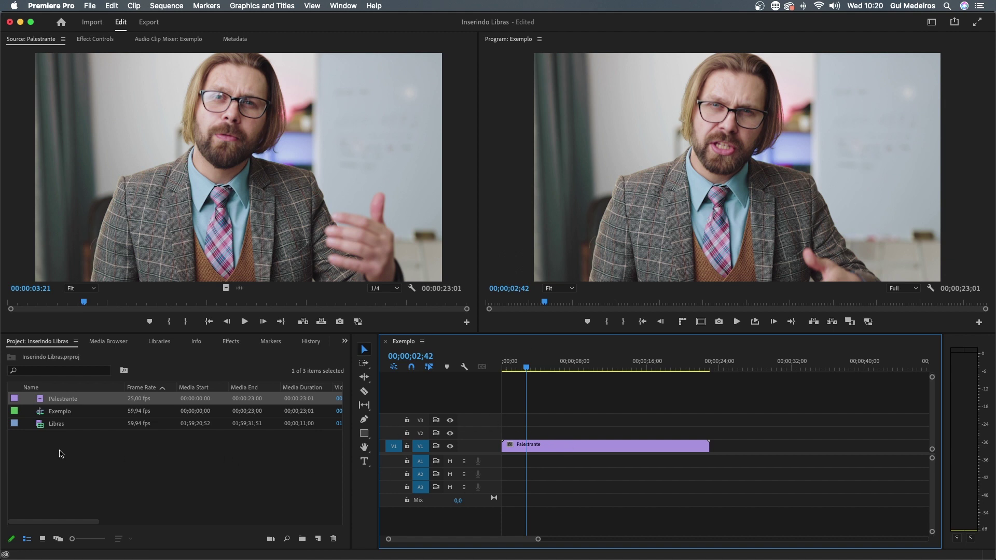
left_click(46, 429)
double_click(41, 428)
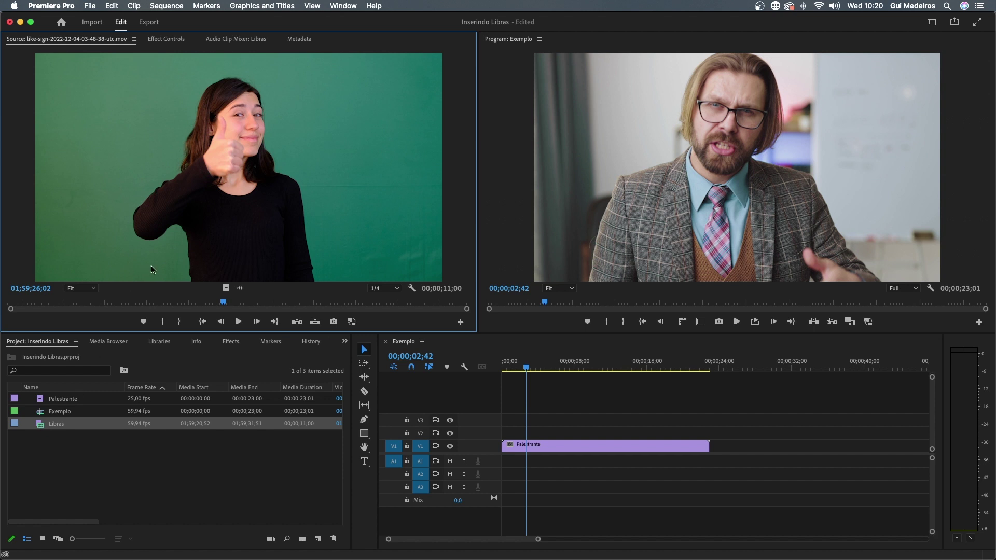
Step: Add the Libras clip on V2 above the speaker and delete its A2 audio
left_click(118, 302)
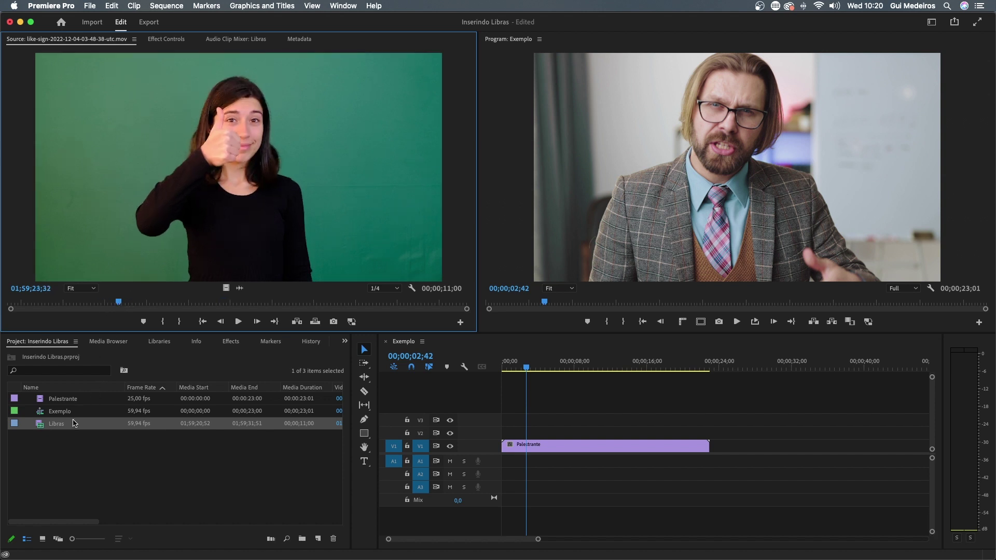
left_click_drag(61, 428, 496, 432)
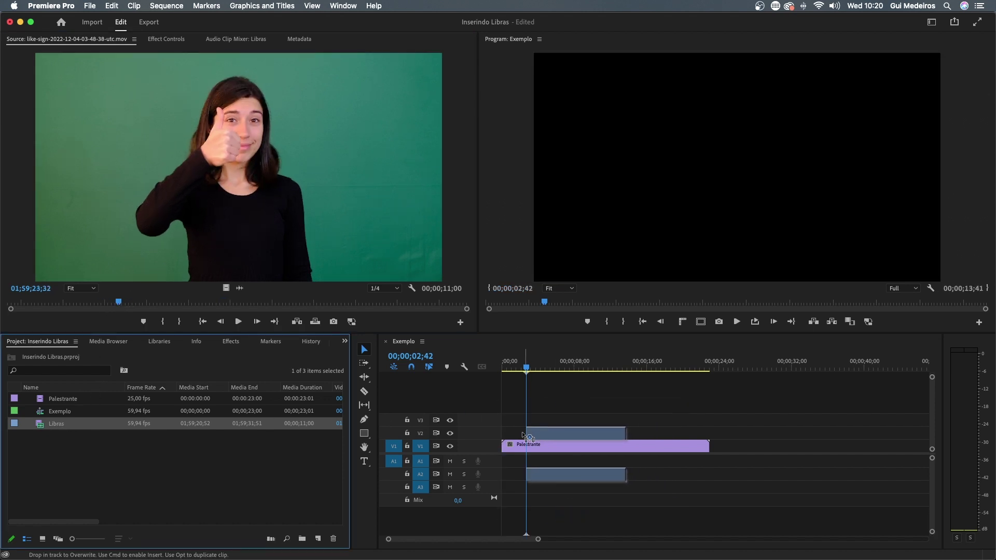
left_click(557, 367)
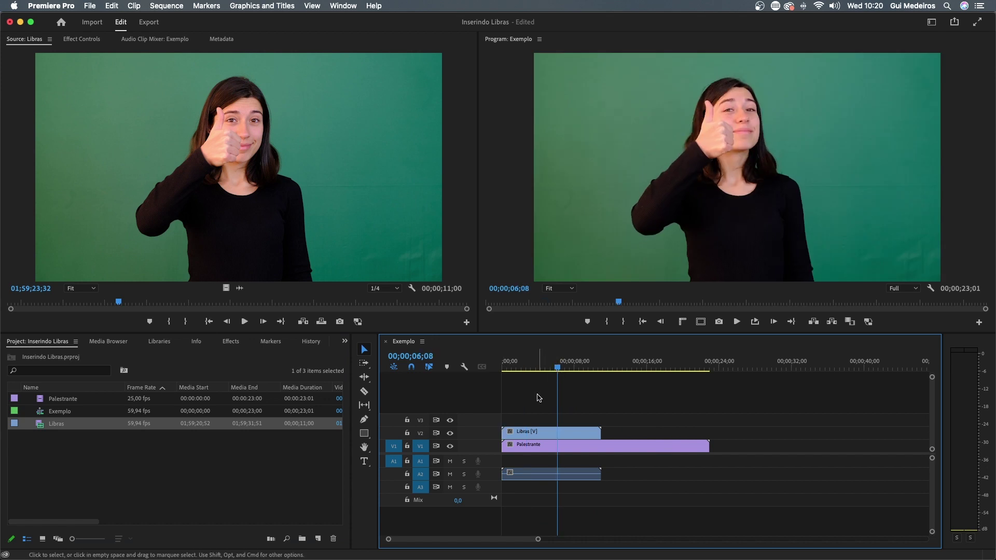
left_click(505, 475)
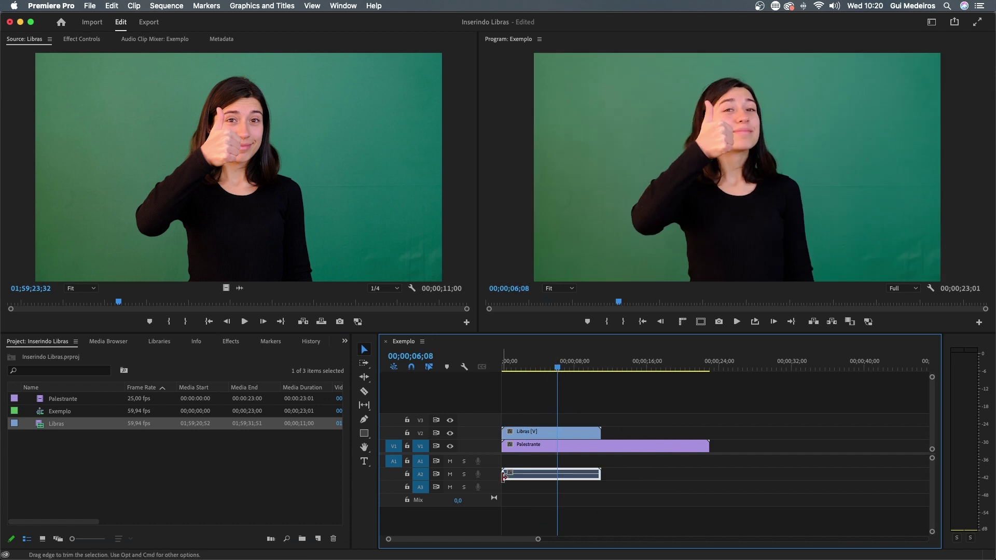
key("Delete")
Step: Trim the Palestrante clip's end so it matches the Libras clip's length
left_click_drag(524, 369, 533, 369)
left_click_drag(708, 447, 597, 447)
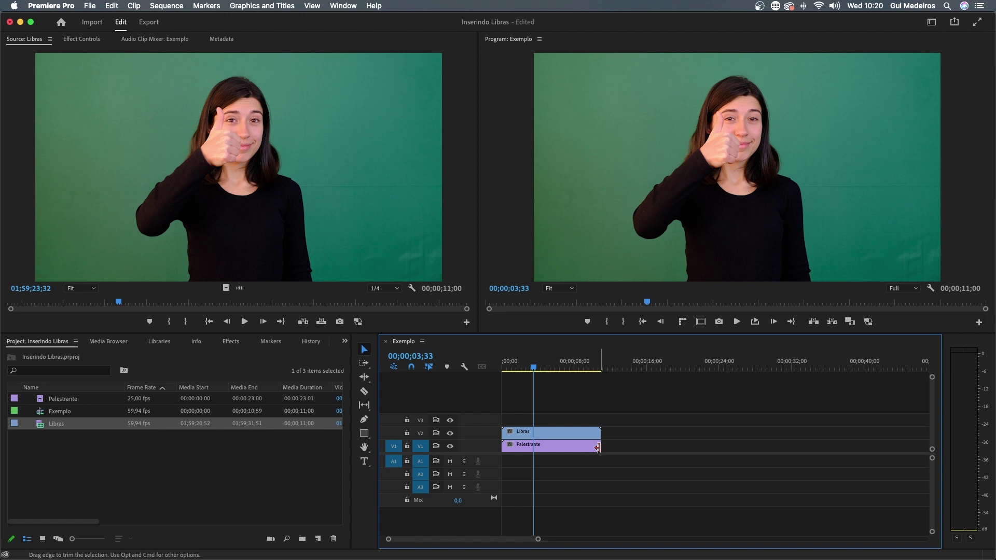
left_click(571, 434)
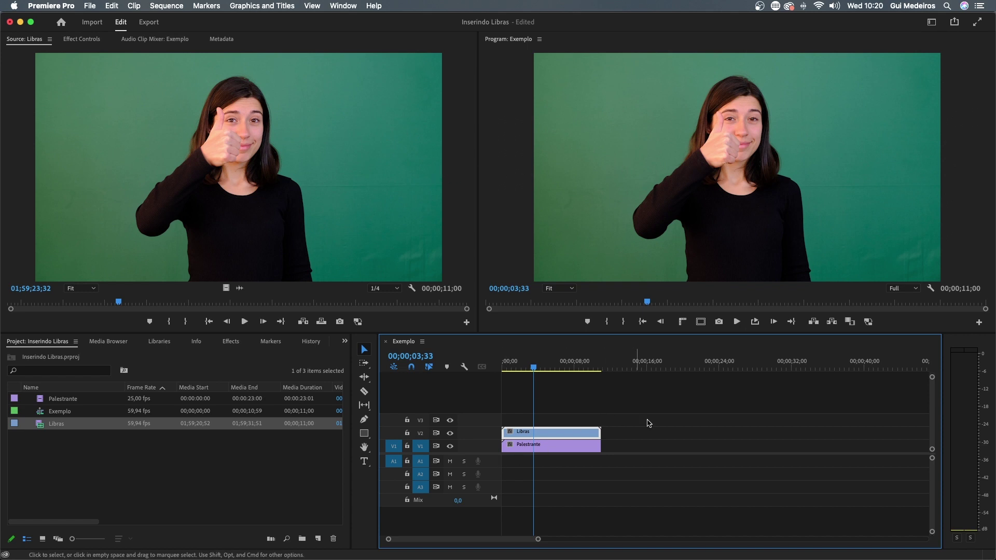
Step: Turn on safe margins and rulers in the Program monitor and add a horizontal guide at 544
left_click(701, 323)
key("Left")
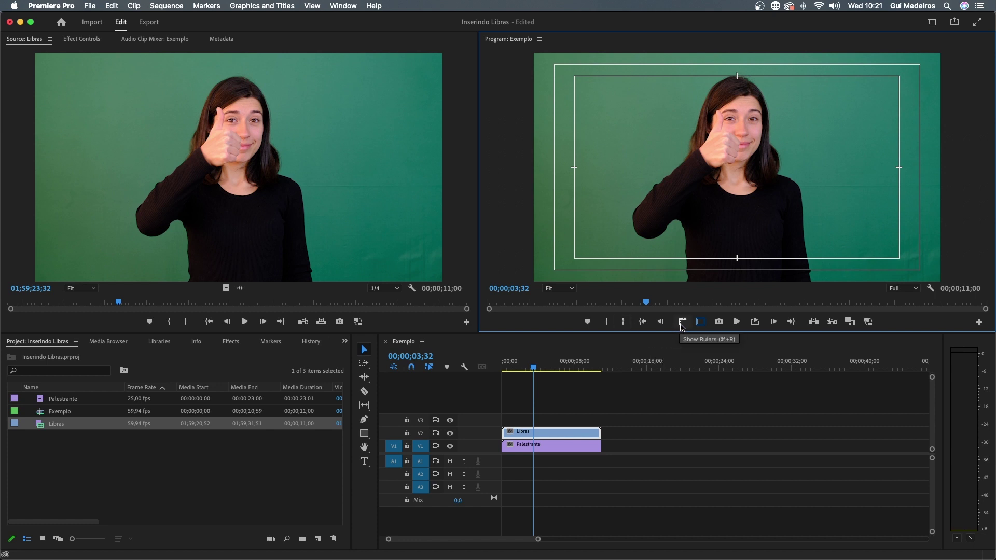
left_click(682, 322)
left_click_drag(633, 53, 642, 170)
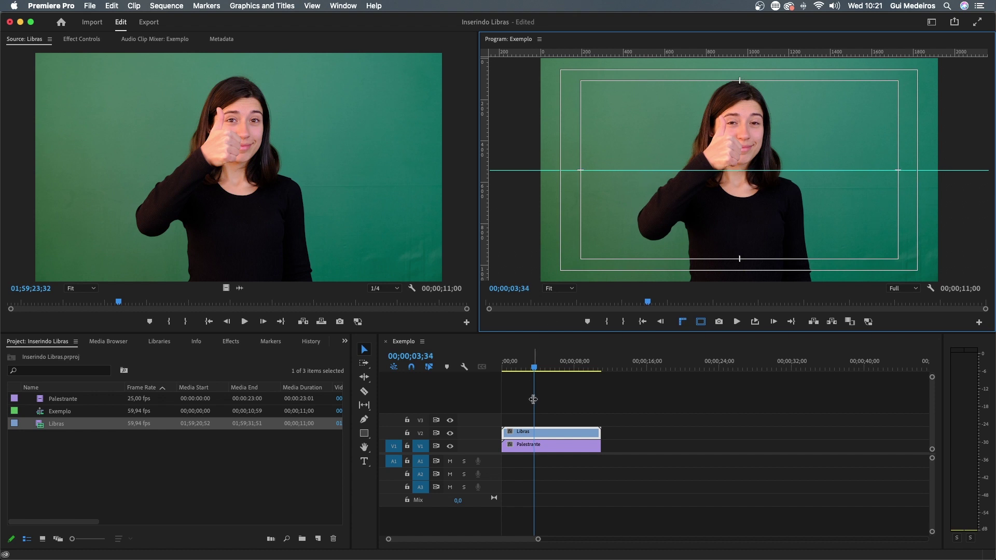
left_click(560, 442)
Step: Set the Libras clip's Scale to 50 in Effect Controls
left_click(540, 438)
left_click(82, 40)
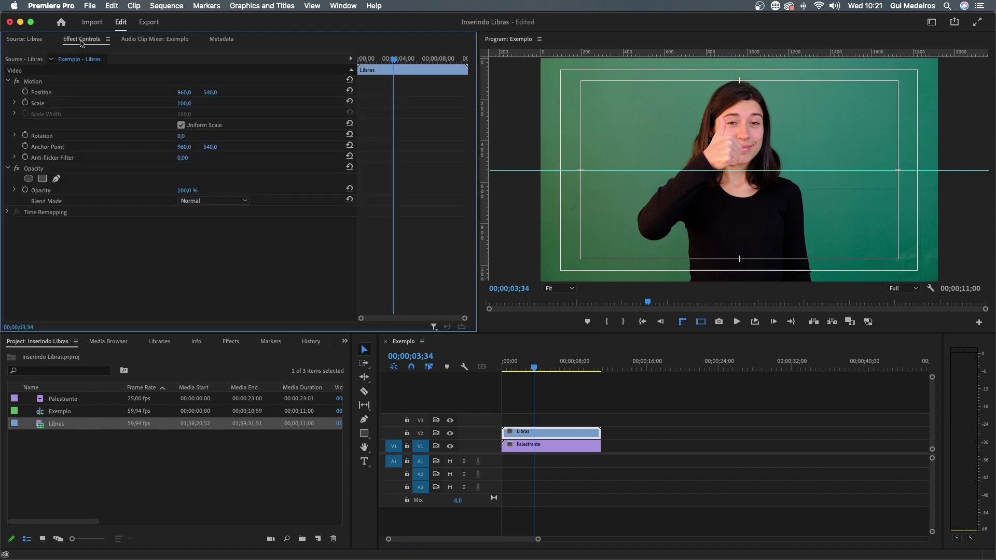
left_click(185, 104)
type("50")
key("Return")
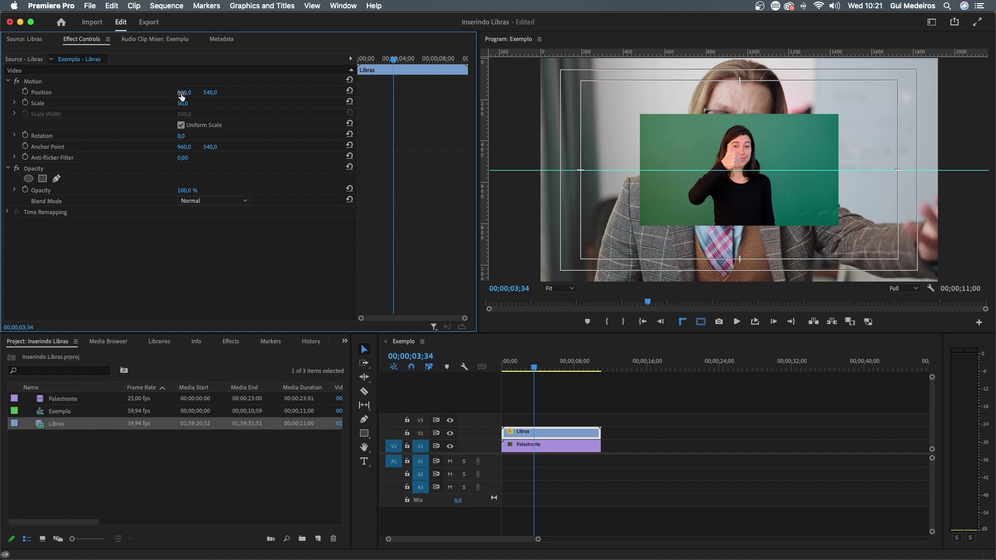
Step: Position the signer at 1609, 810 in the lower-right corner of the frame
left_click_drag(185, 93, 223, 92)
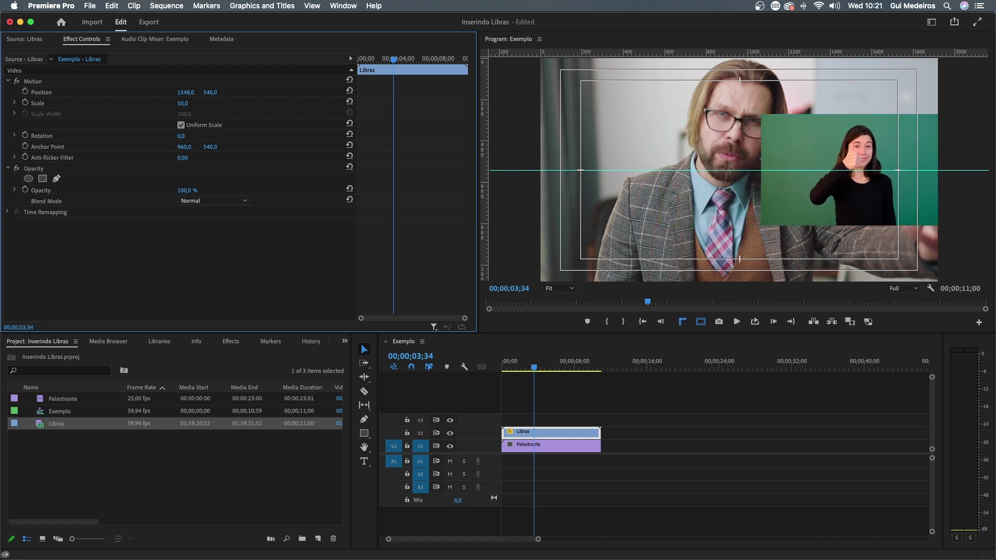
left_click_drag(186, 92, 224, 92)
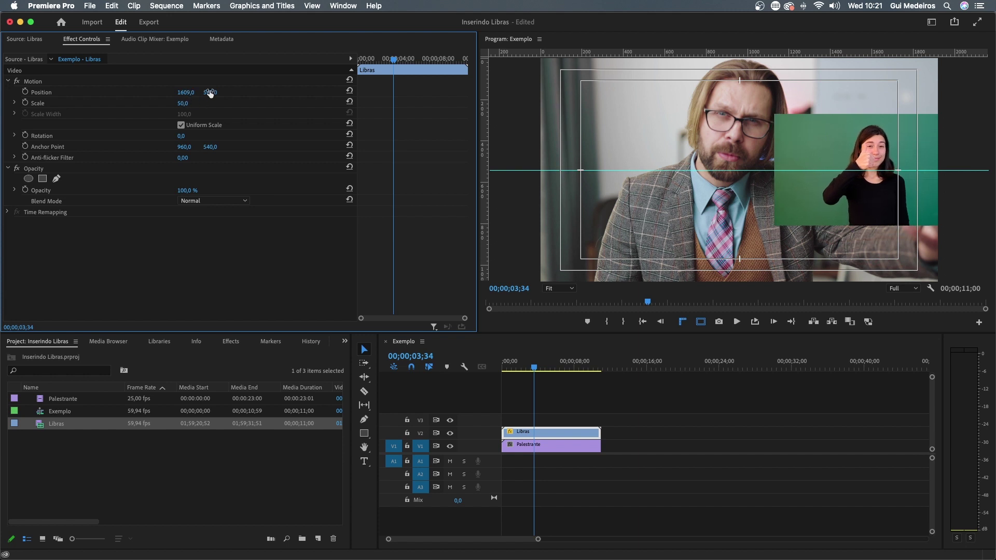
left_click_drag(210, 93, 250, 92)
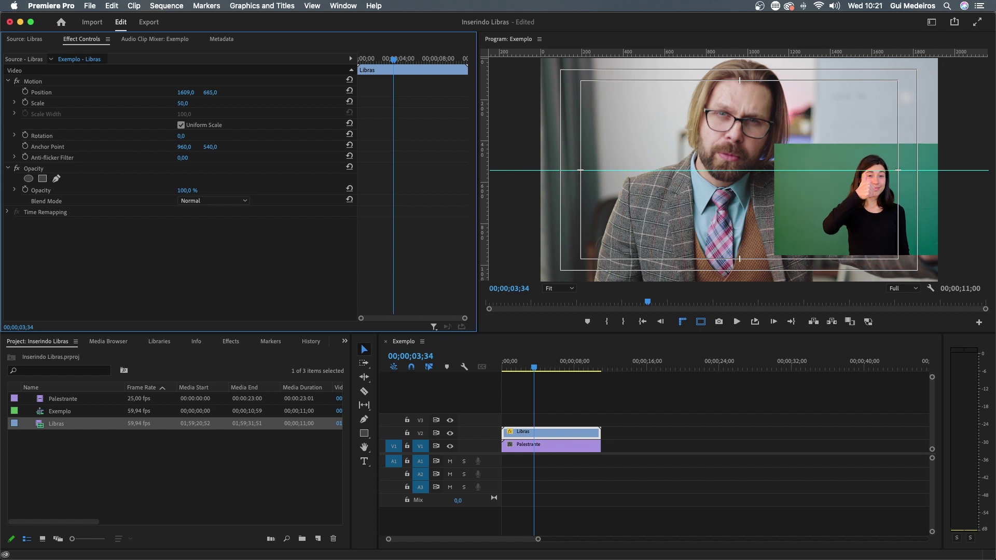
key("shift+Up")
key("Down")
key("Down")
key("Down")
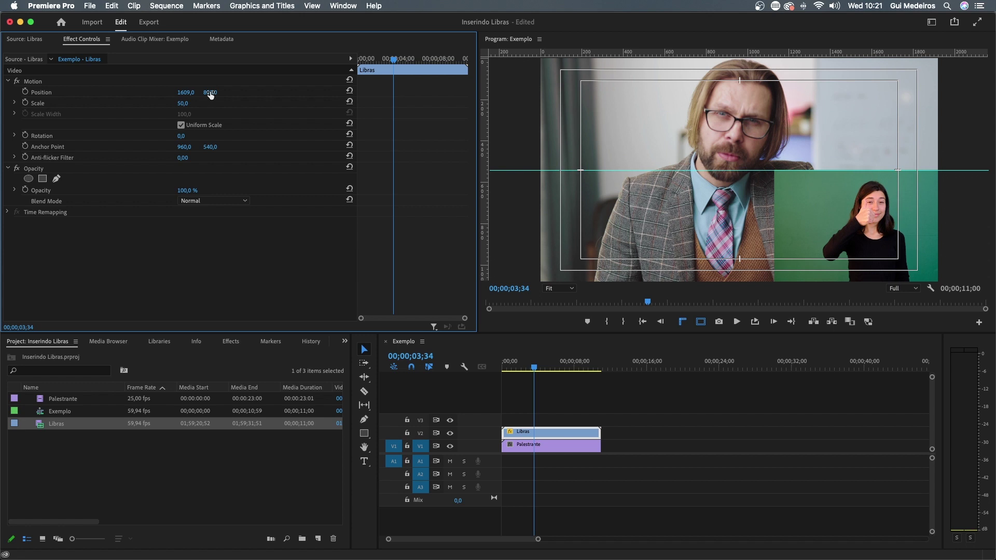
key("Left")
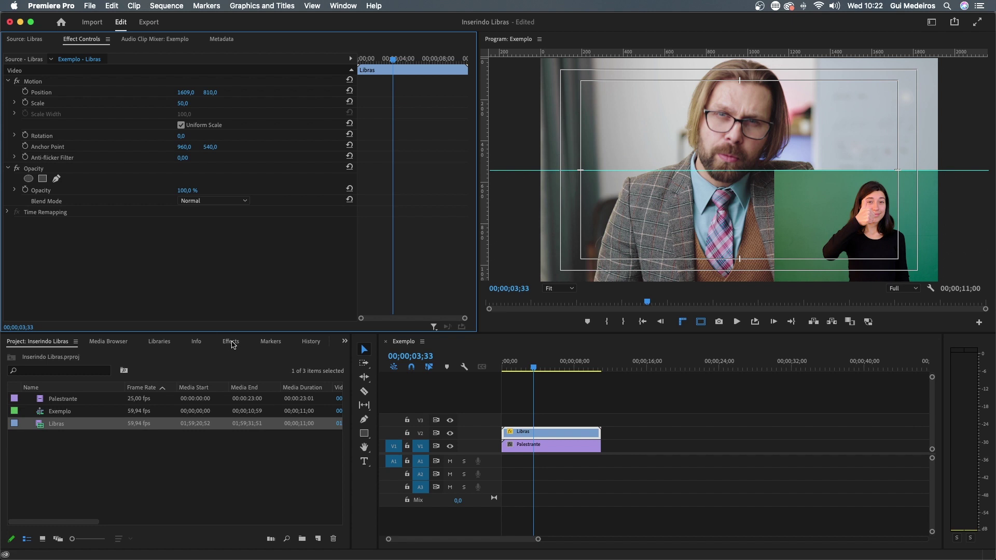
left_click(232, 342)
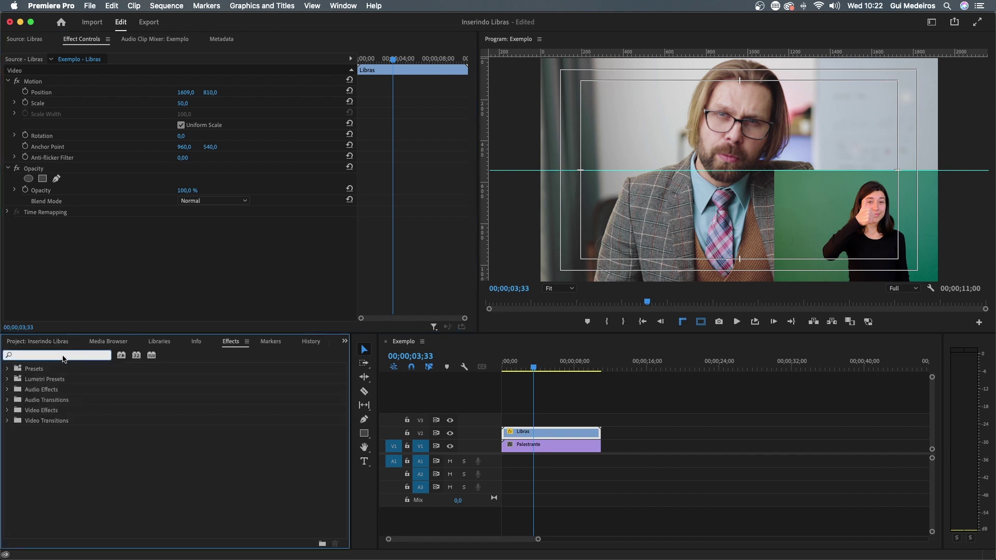
Step: Search 'ultra' in Effects and apply Ultra Key to the Libras clip on V2
type("ultra")
left_click_drag(50, 434, 513, 432)
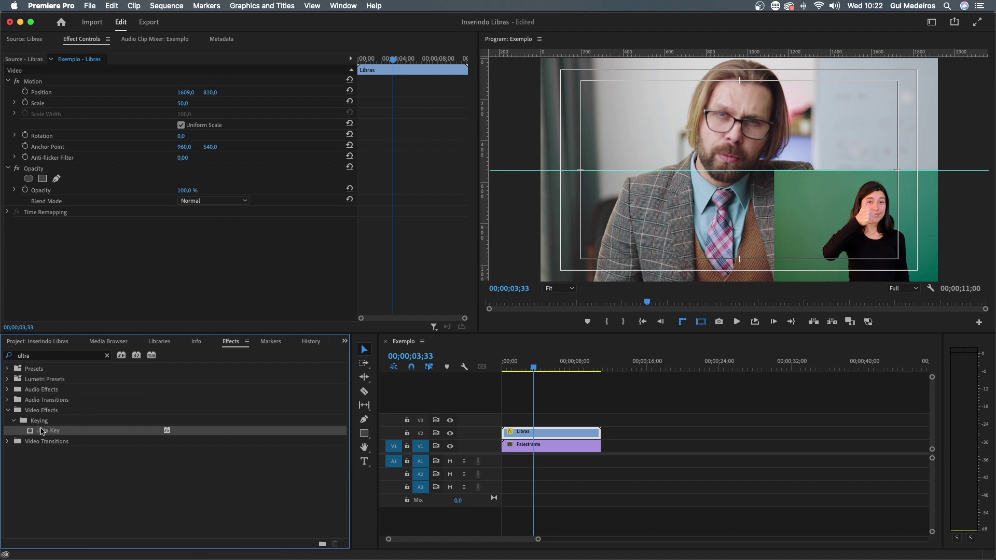
left_click_drag(46, 432, 543, 432)
left_click(531, 431)
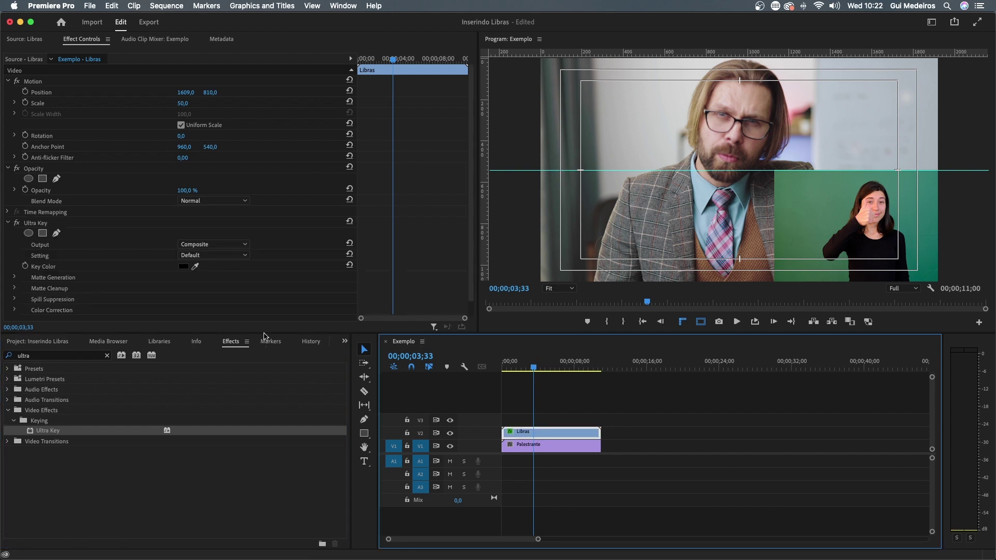
Step: Sample the green screen with the Ultra Key eyedropper and set Output to Alpha Channel
left_click(196, 267)
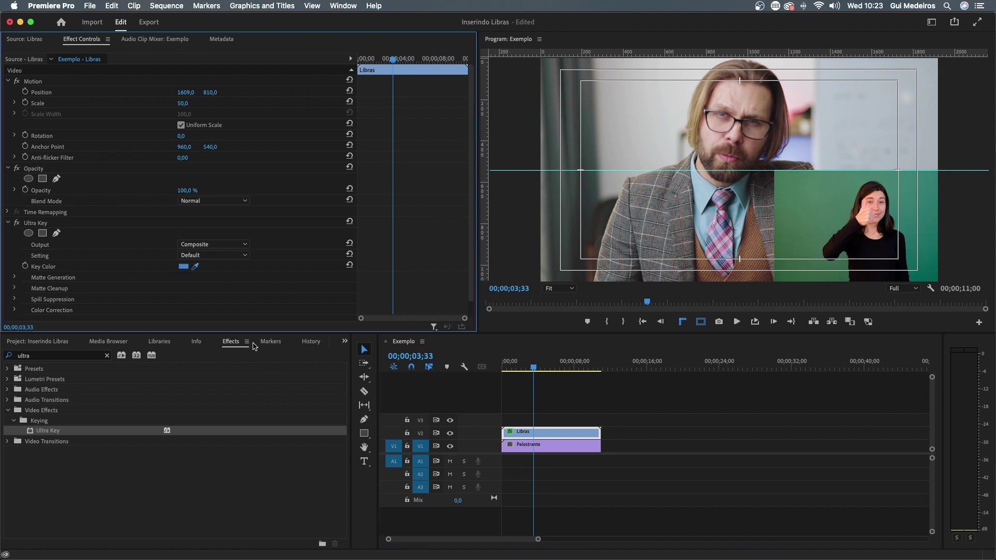
left_click(195, 266)
left_click(796, 244)
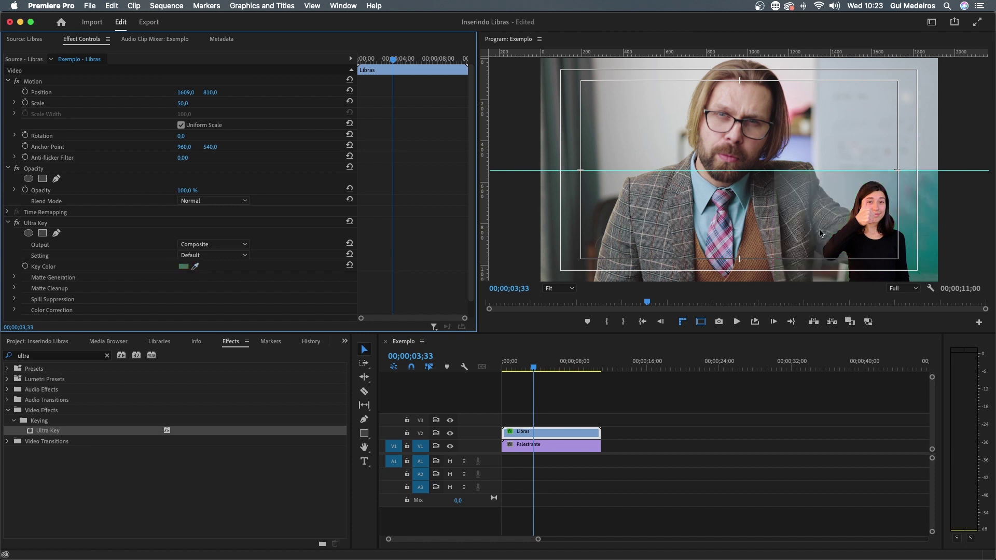
left_click(822, 236)
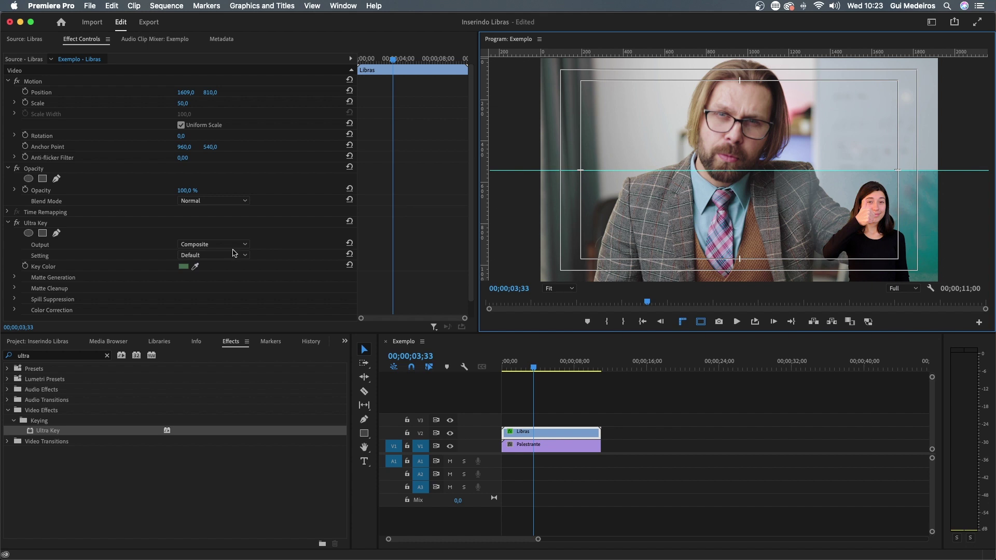
left_click(234, 244)
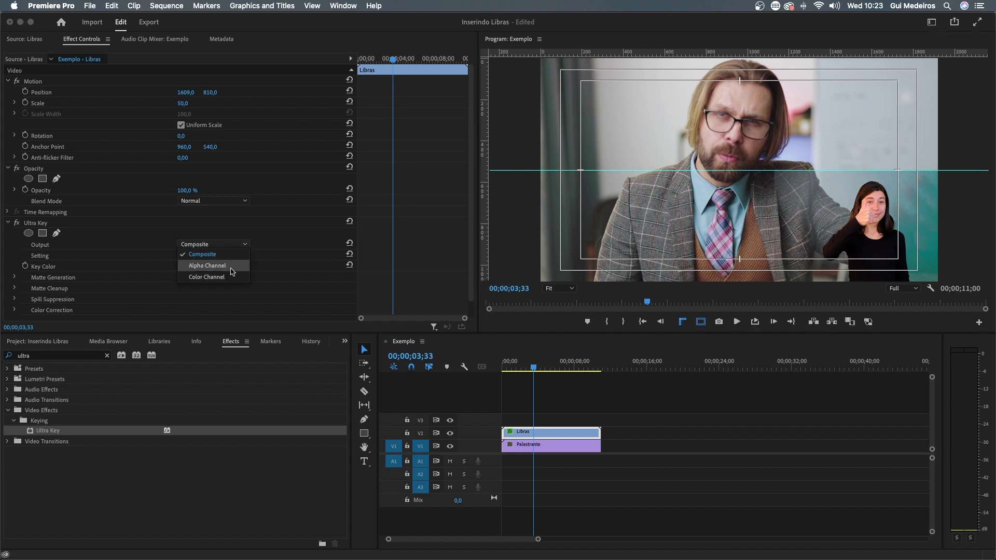
left_click(231, 267)
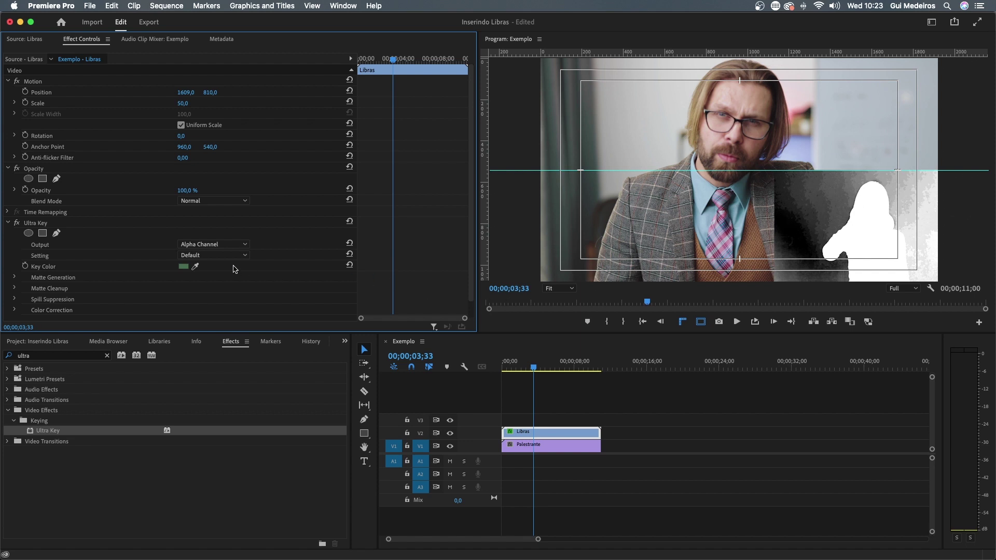
Step: Switch Ultra Key to Aggressive and adjust Matte Generation Pedestal to 100 and Transparency
left_click(231, 255)
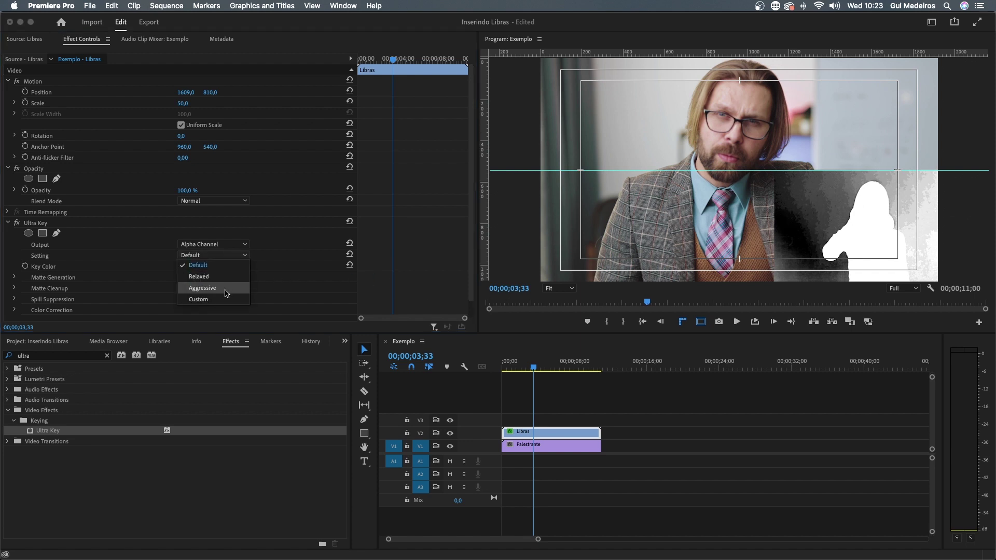
left_click(229, 288)
scroll(172, 263, "down", 2)
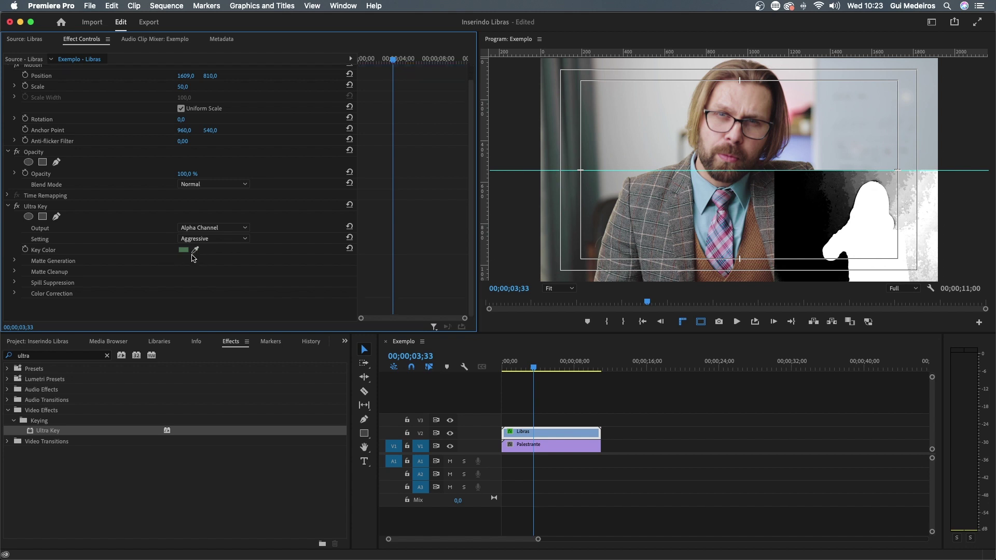
left_click(11, 261)
scroll(81, 294, "down", 3)
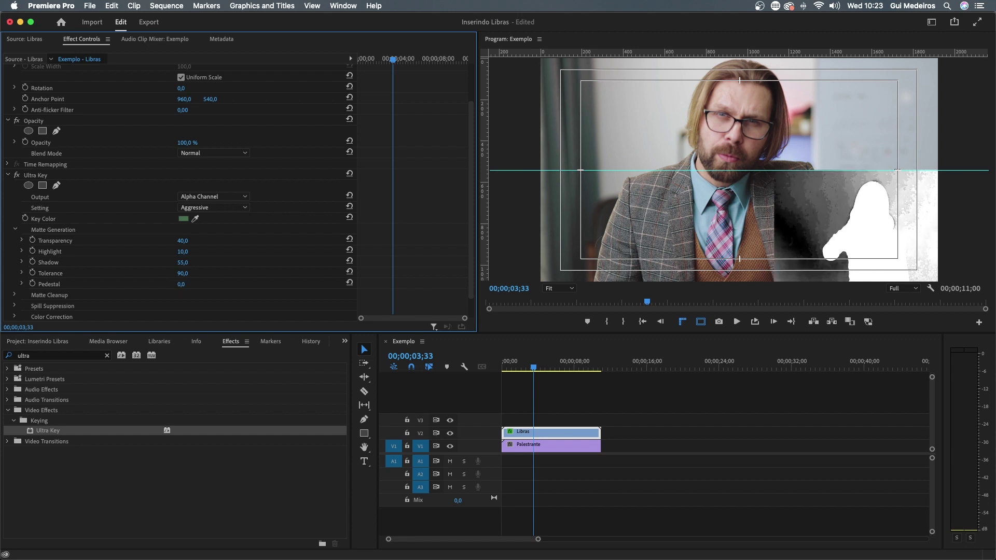
left_click_drag(180, 284, 232, 284)
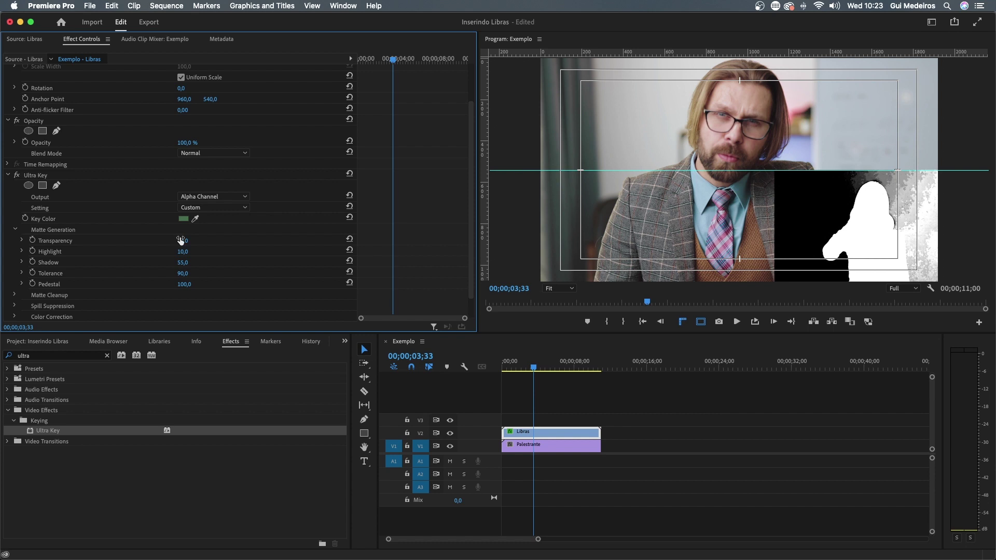
scroll(182, 240, "down", 1)
mouse_move(182, 229)
left_mouse_down()
mouse_move(192, 230)
mouse_move(181, 230)
left_mouse_up()
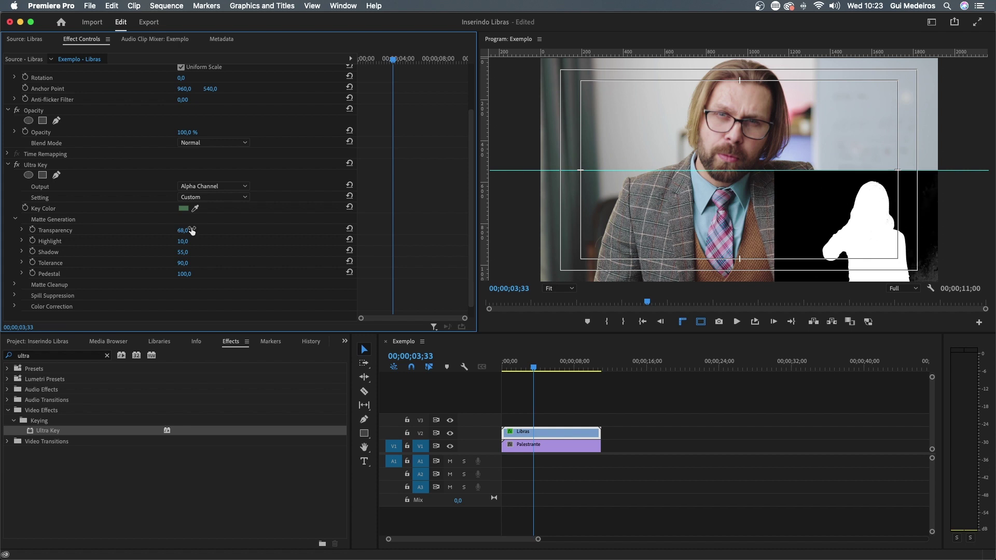
Step: Resample the green screen as the key colour with Output set to Composite
left_click_drag(195, 208, 933, 246)
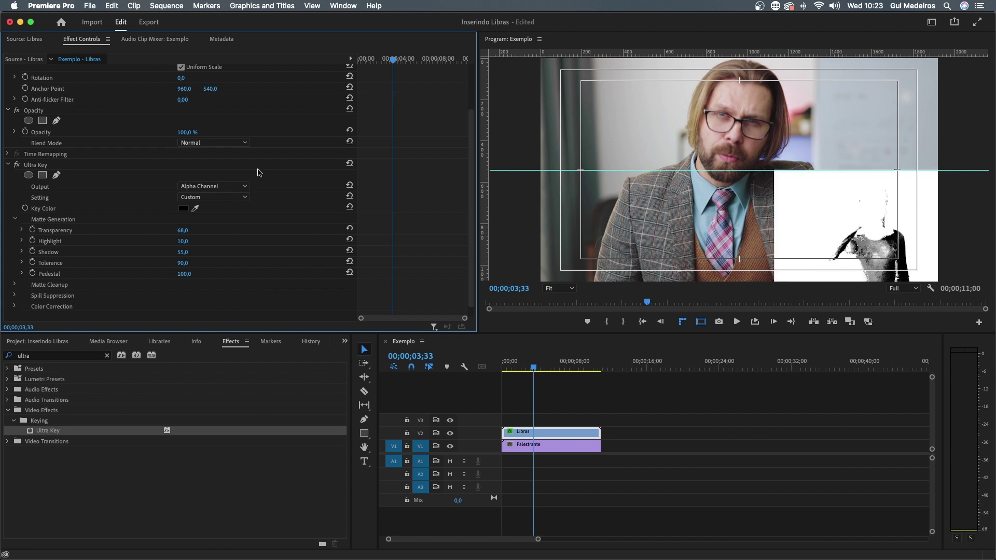
mouse_move(195, 208)
left_mouse_down()
mouse_move(759, 252)
mouse_move(907, 226)
left_mouse_up()
left_click(213, 187)
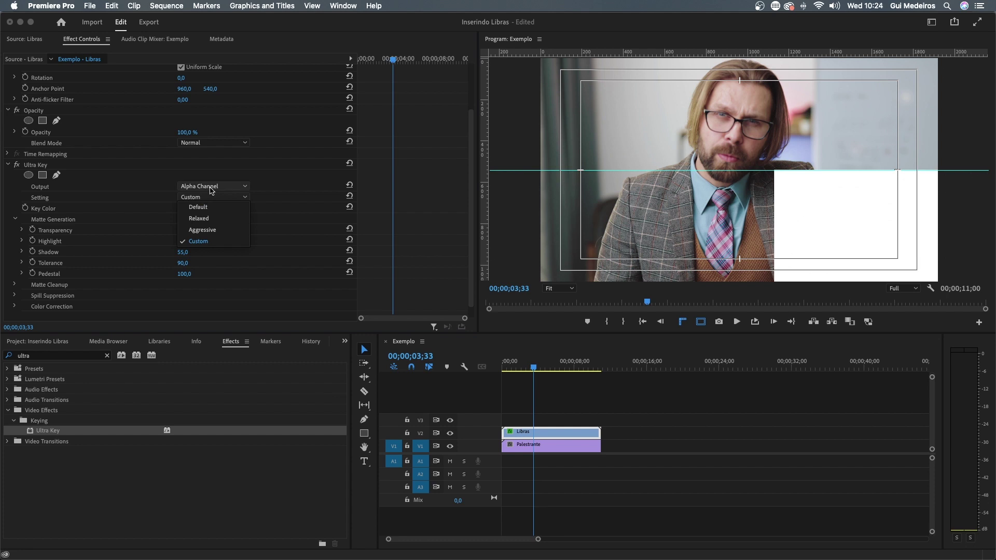
left_click(210, 197)
left_click(196, 208)
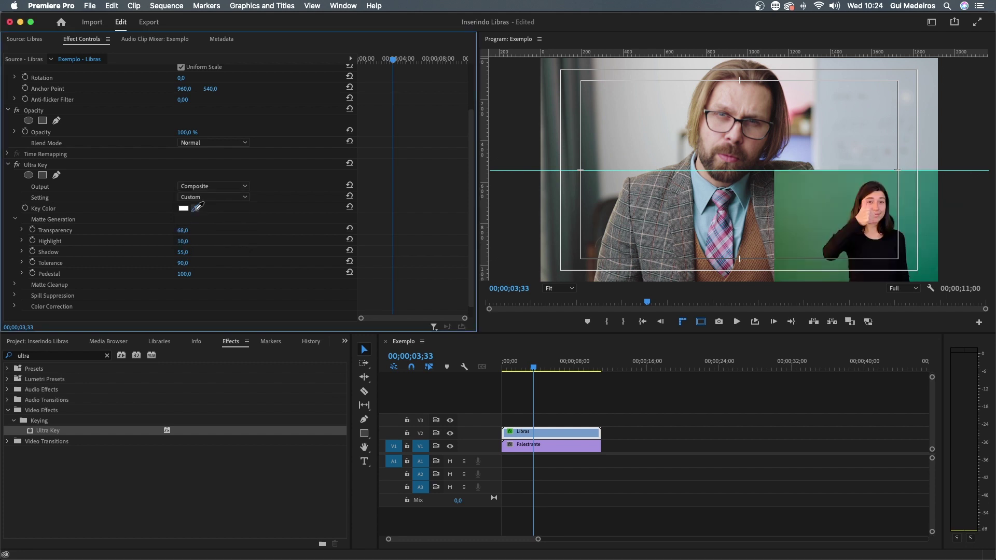
left_click(798, 252)
Step: Check the key on Alpha Channel output, then return to Composite and the sequence start
left_click(204, 198)
left_click(198, 241)
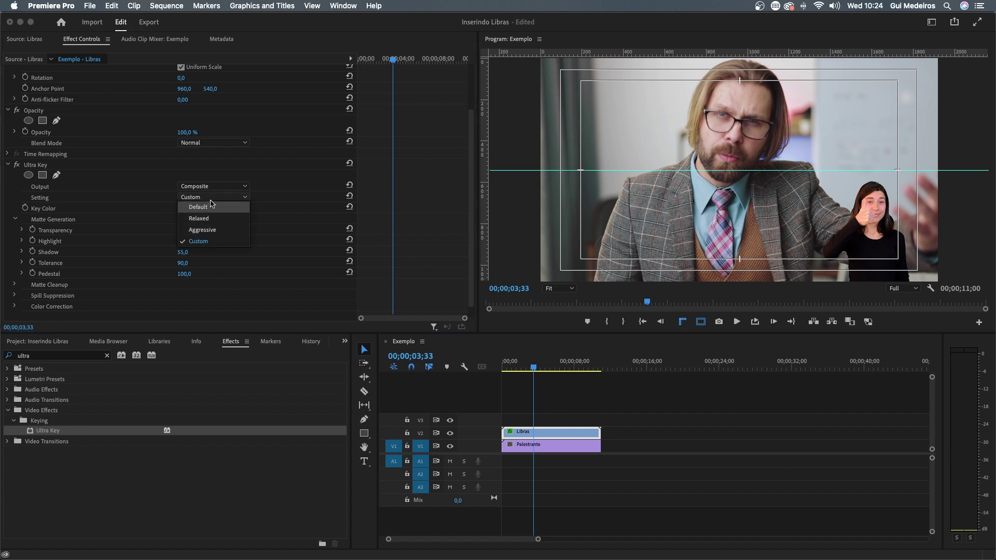
left_click(214, 186)
left_click(219, 208)
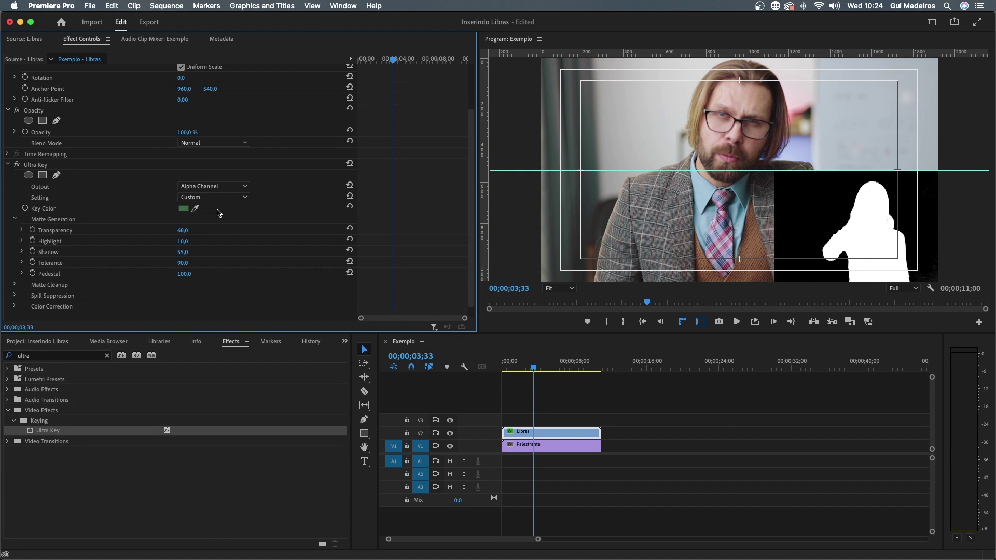
left_click(215, 186)
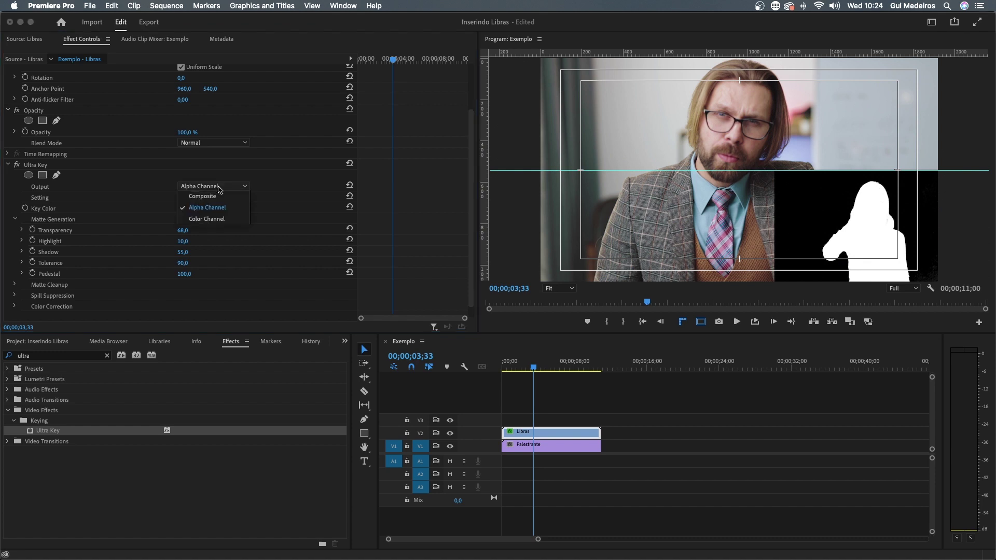
left_click(219, 199)
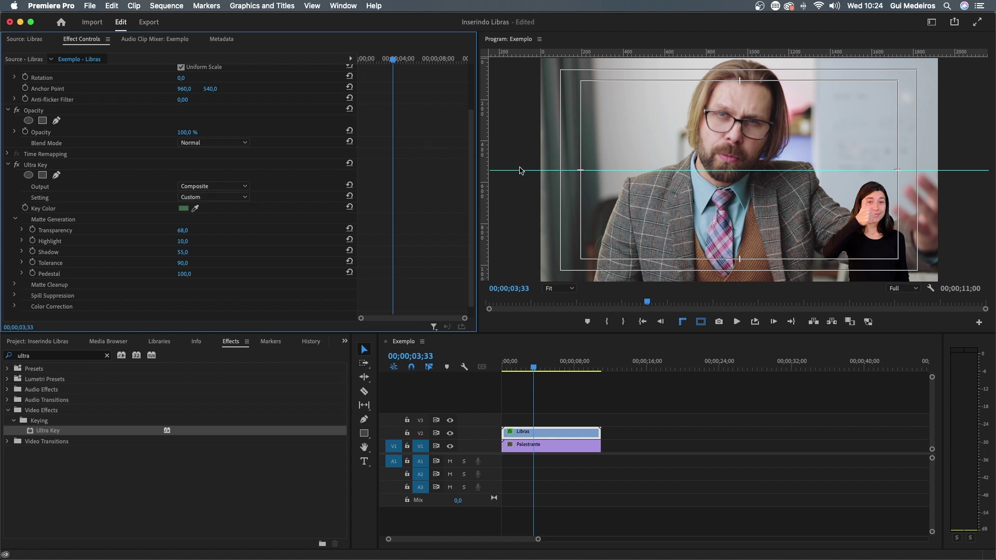
left_click(517, 381)
key("Home")
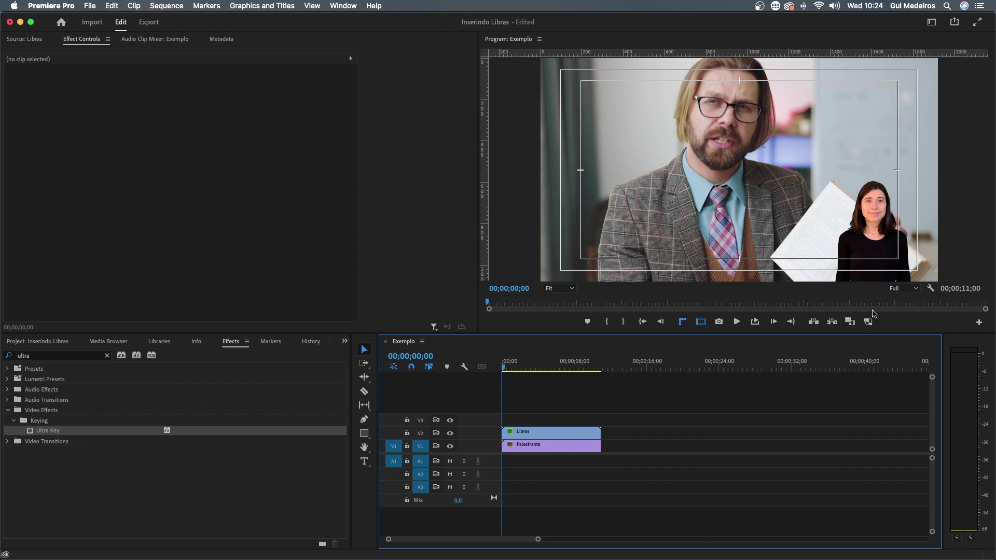
left_click(903, 289)
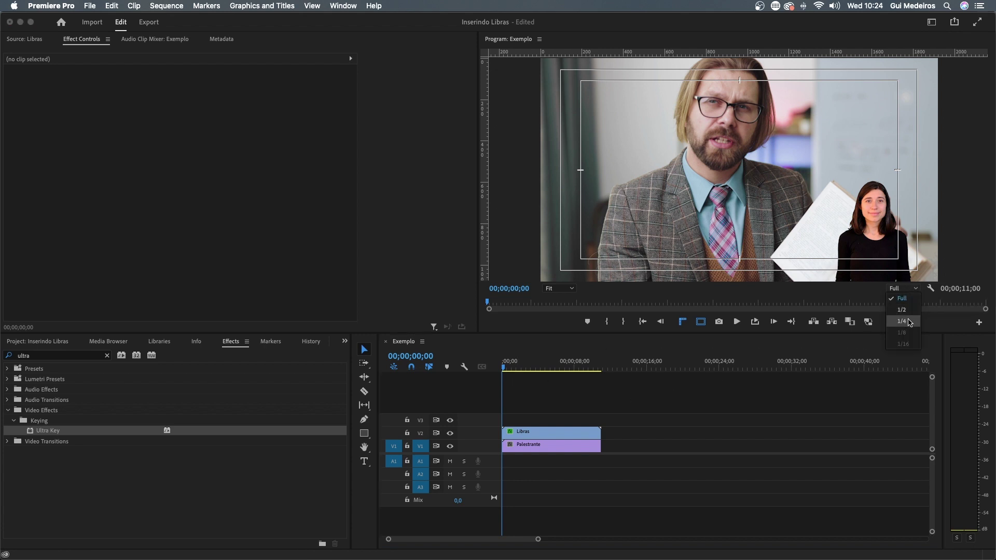
left_click(903, 321)
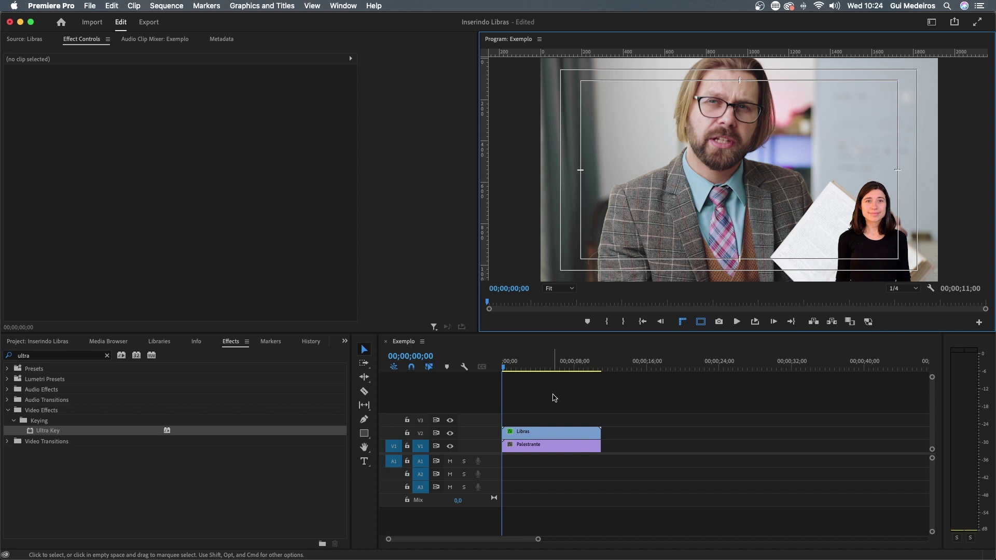
key("space")
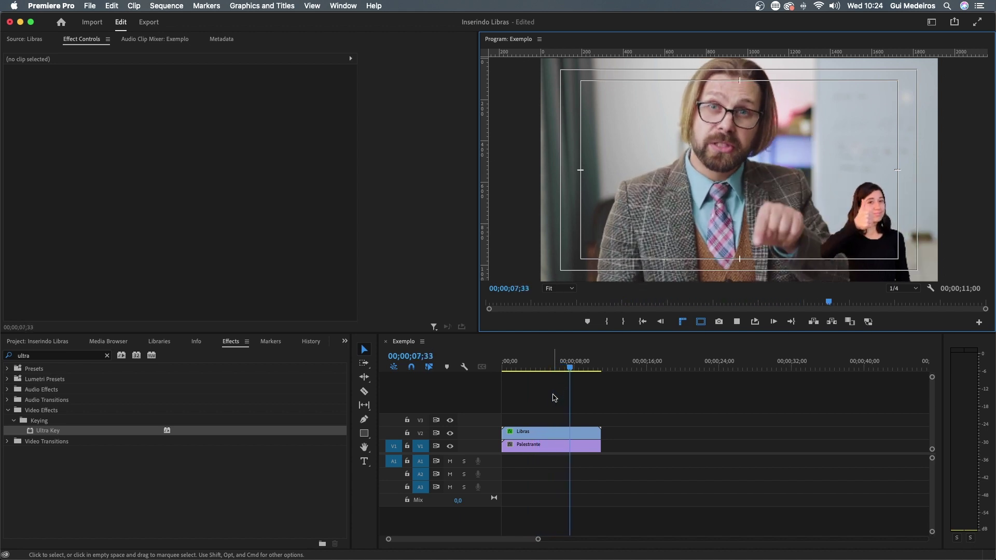
key("space")
left_click(899, 289)
left_click(902, 298)
left_click(503, 366)
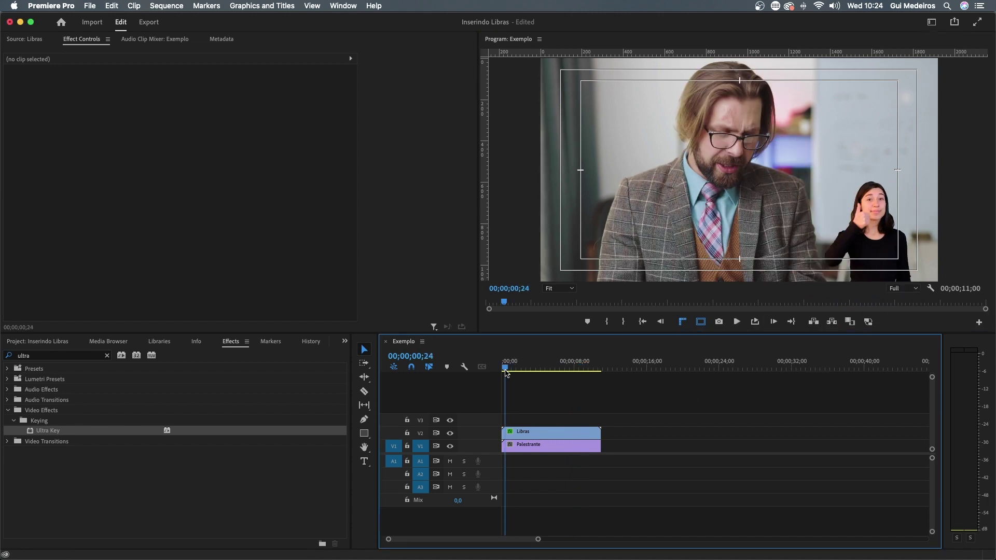
key("space")
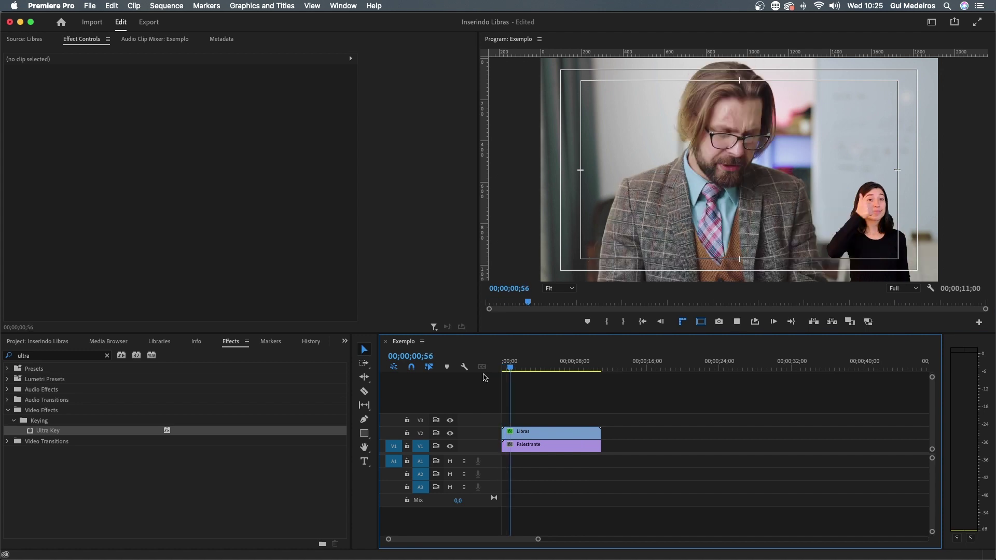
key("space")
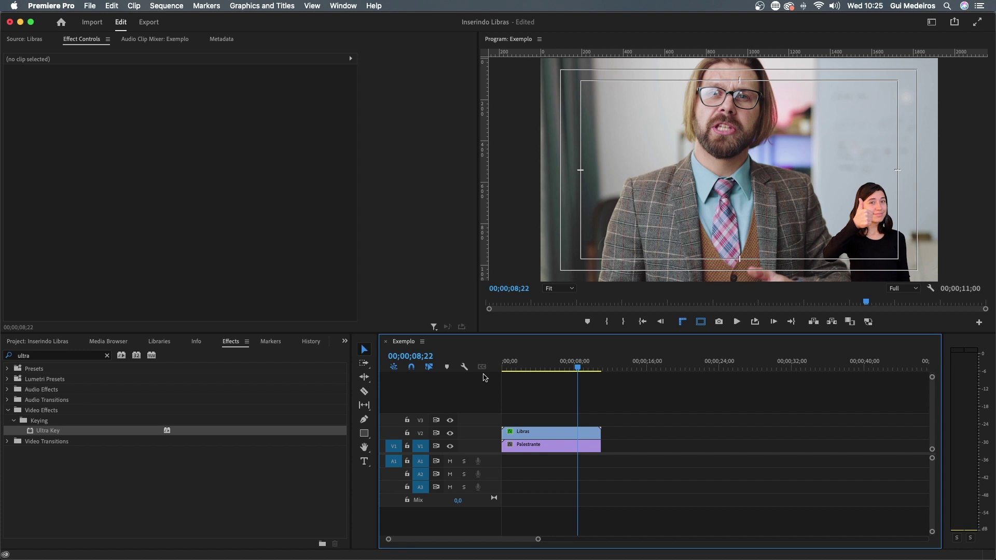
Step: Select both clips and duplicate them later in the sequence, starting at 00;00;18;13
mouse_move(624, 406)
left_mouse_down()
mouse_move(546, 457)
mouse_move(694, 446)
left_mouse_up()
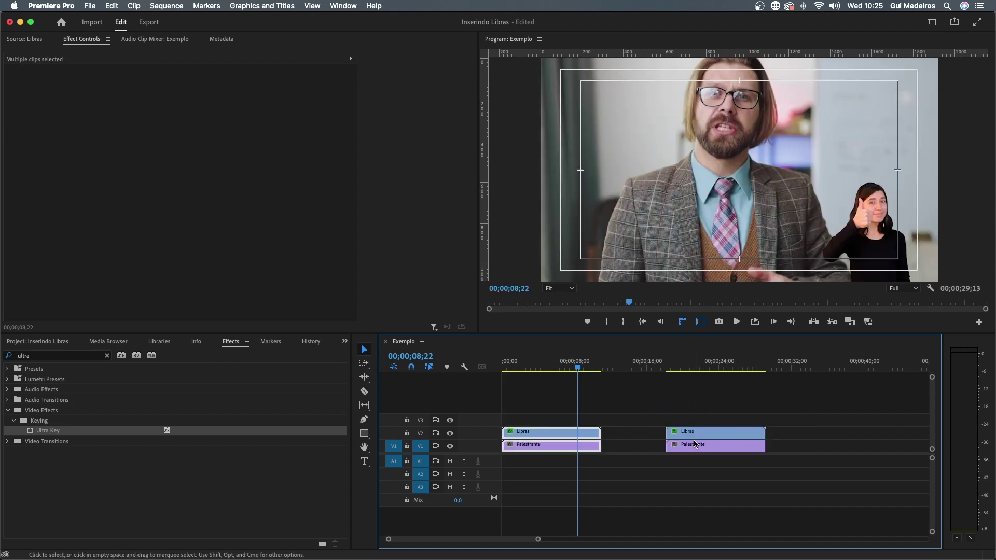
left_click(702, 367)
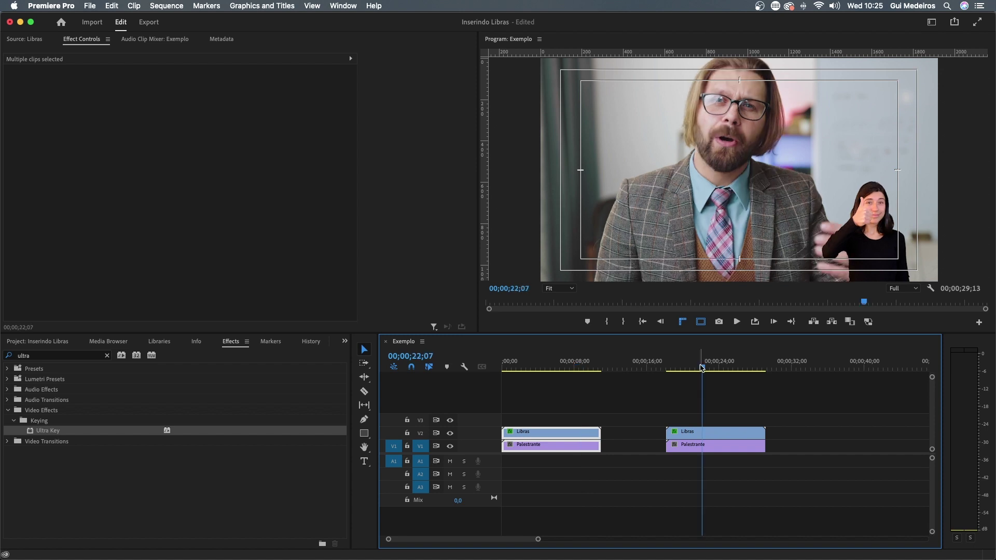
left_click_drag(683, 368, 756, 370)
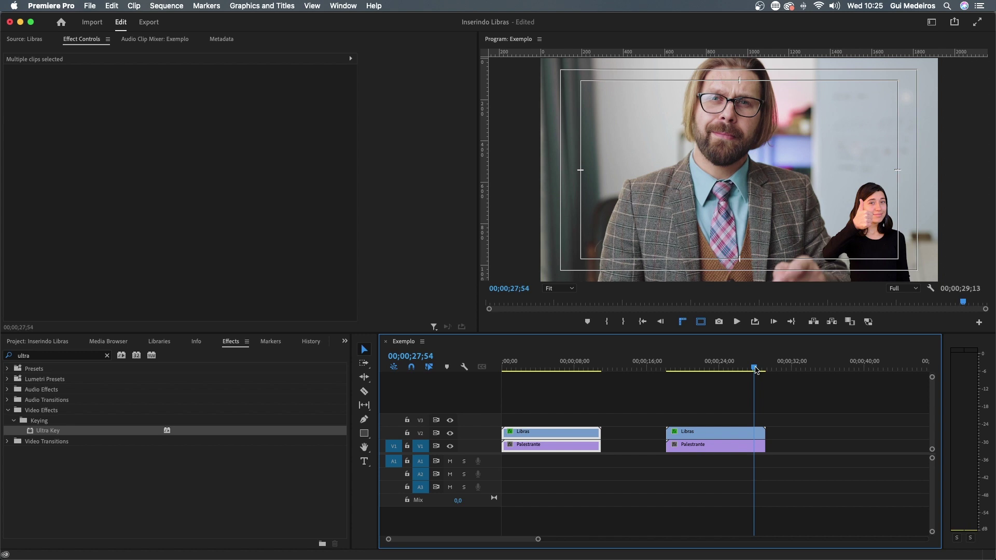
Step: Move the duplicate Libras clip from V2 up to track V3
left_click(700, 433)
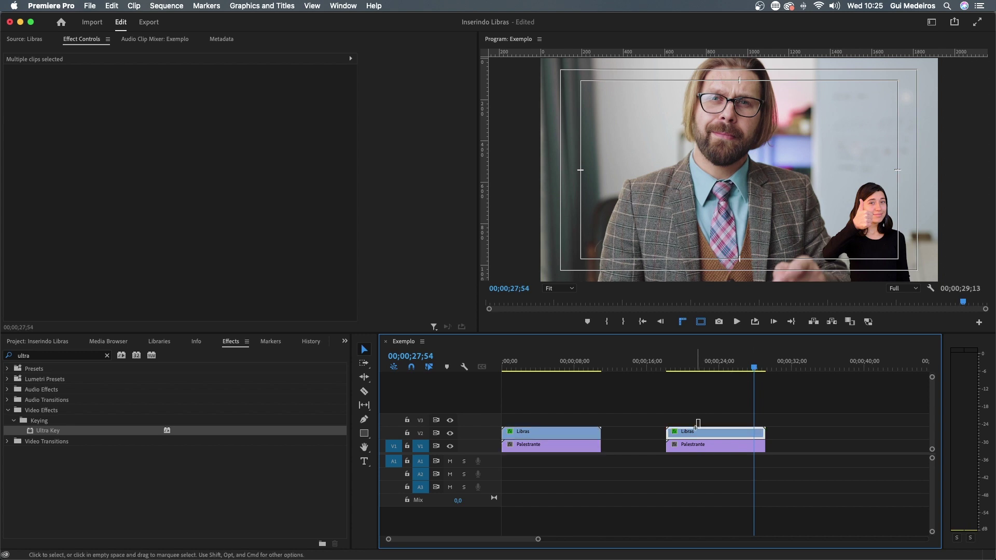
left_click(687, 446)
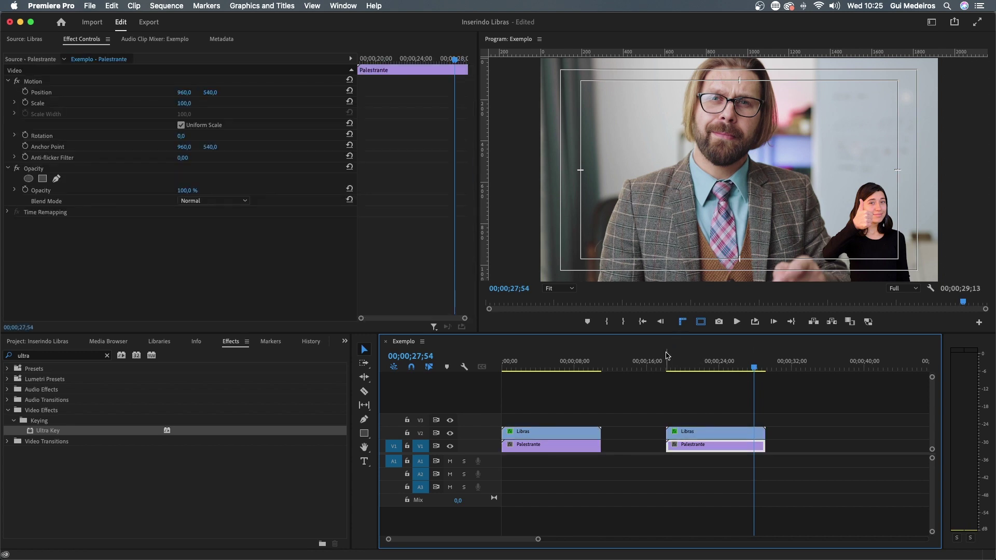
left_click(683, 365)
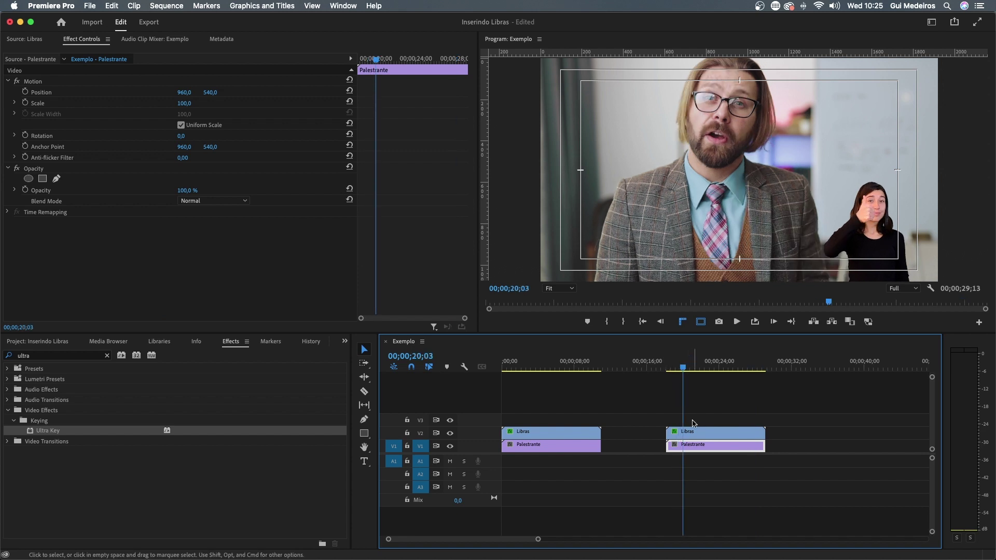
left_click_drag(694, 431, 708, 418)
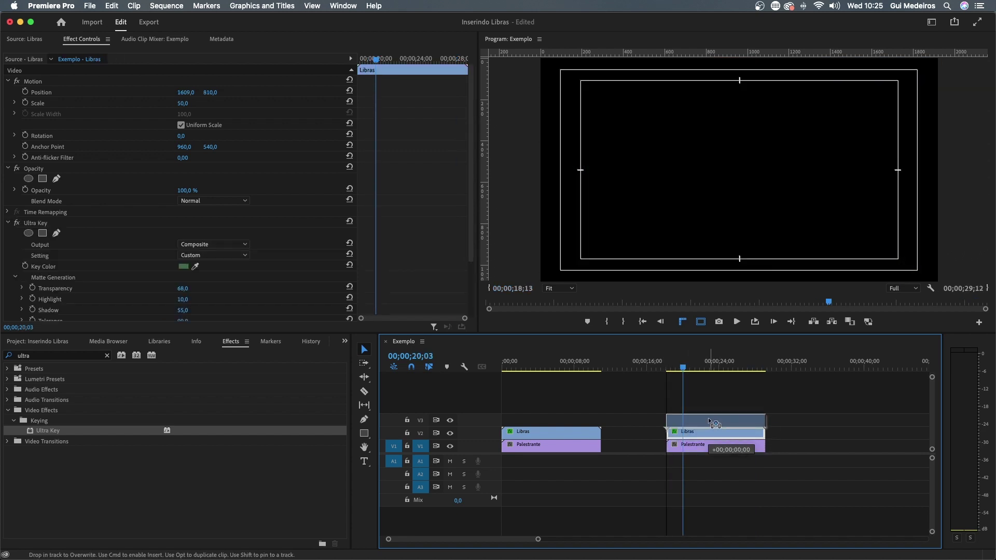
left_click_drag(708, 418, 709, 421)
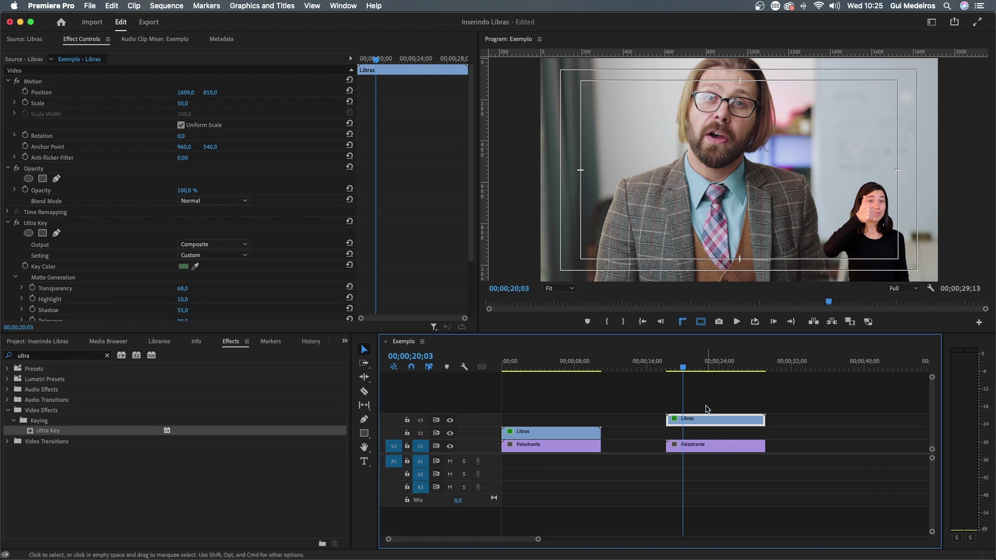
Step: Create a 1920×1080 black (000000) colour matte named Fundo Preto and drop it on V2 under Libras
left_click(29, 343)
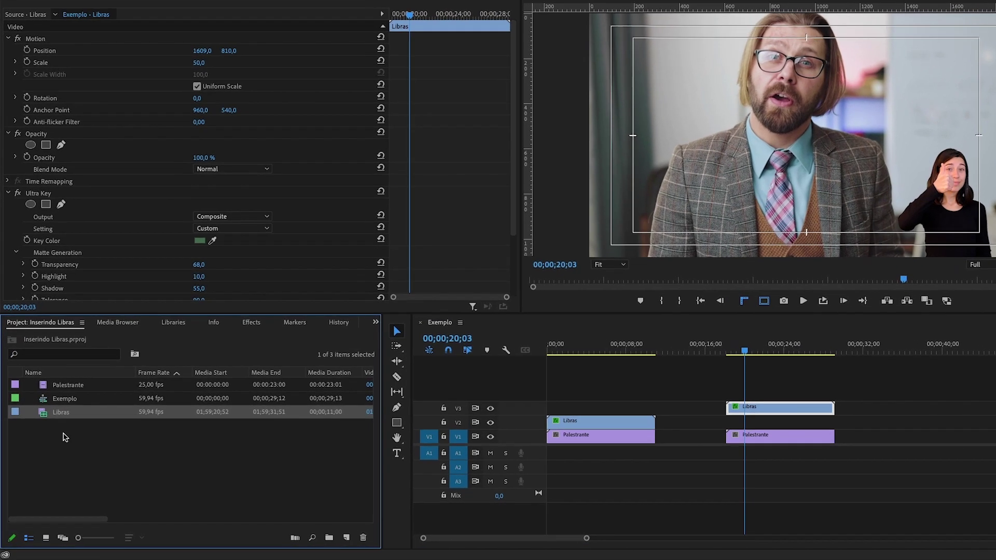
right_click(49, 446)
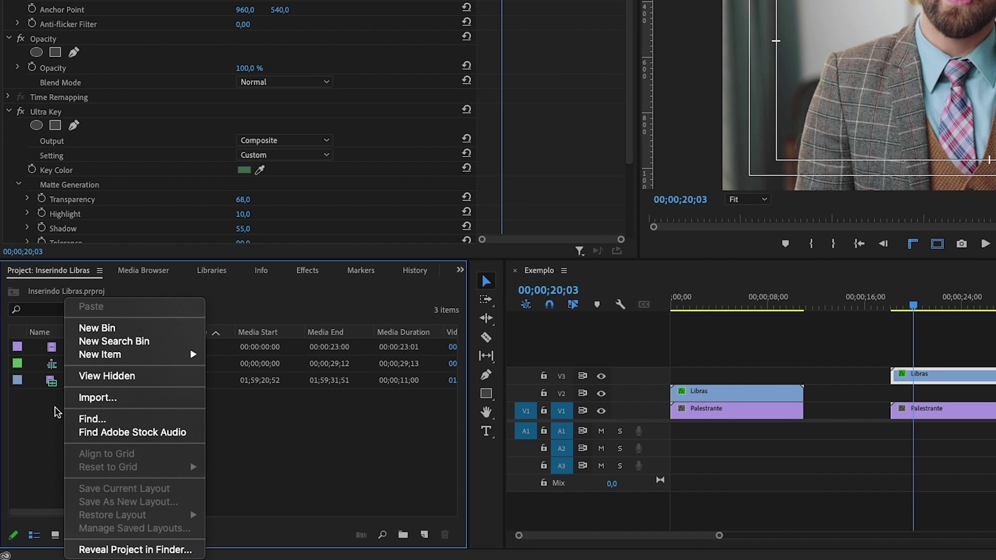
mouse_move(111, 363)
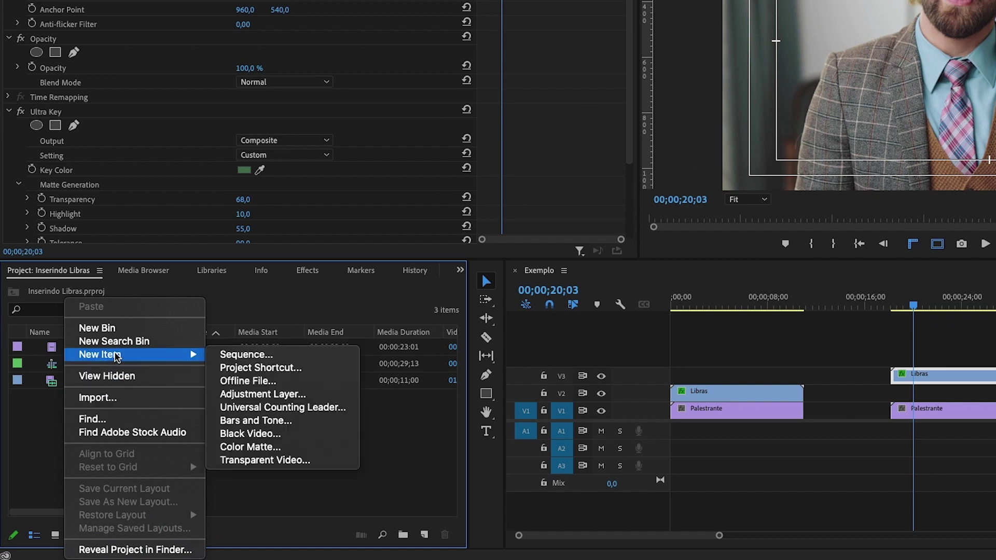
left_click(302, 447)
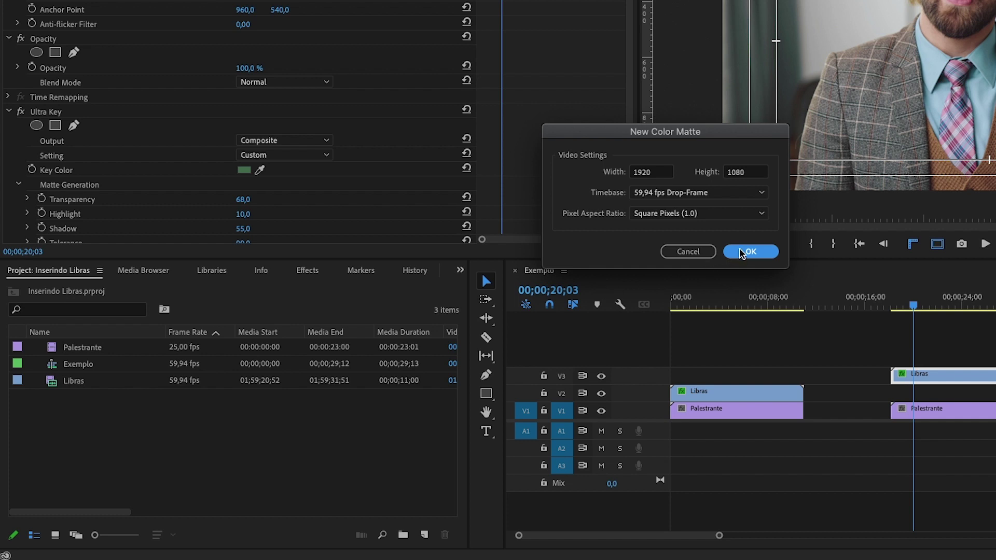
left_click(741, 254)
left_click(525, 158)
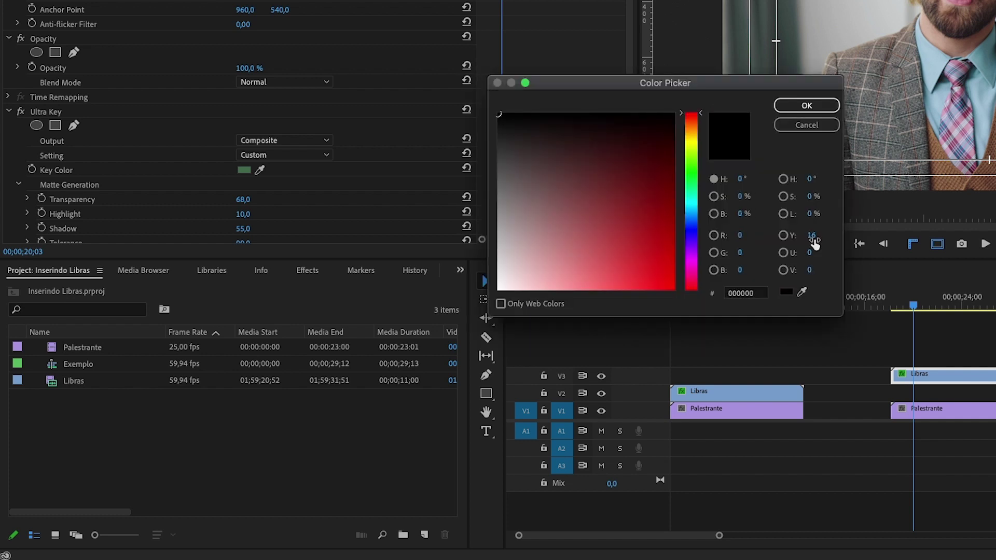
left_click(807, 105)
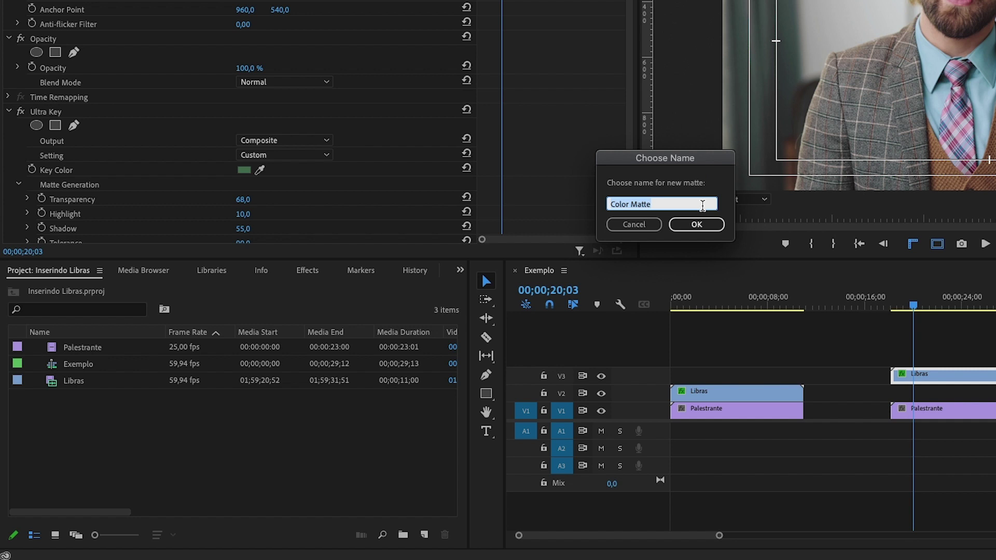
type("Fundo Preto")
left_click(705, 225)
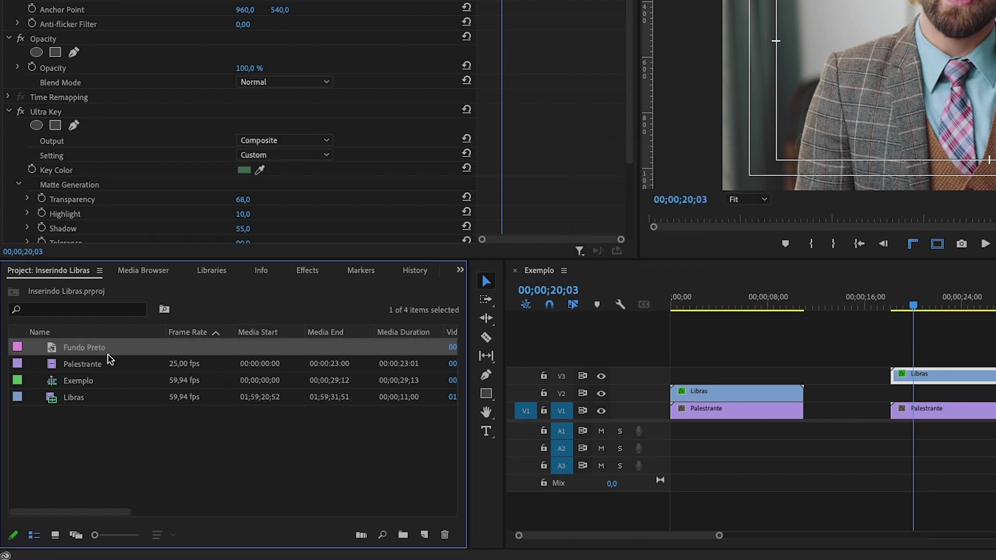
mouse_move(83, 351)
left_mouse_down()
mouse_move(994, 363)
mouse_move(743, 425)
left_mouse_up()
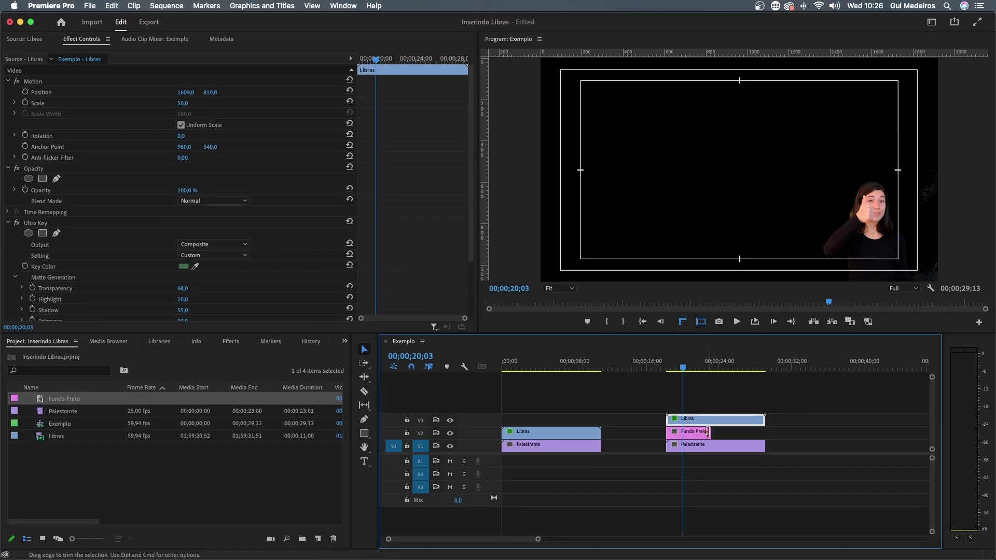
Step: Trim Fundo Preto to the Libras clip's 11-second length, scale it to 53 and position it at 1784, 830
left_click_drag(711, 433, 764, 437)
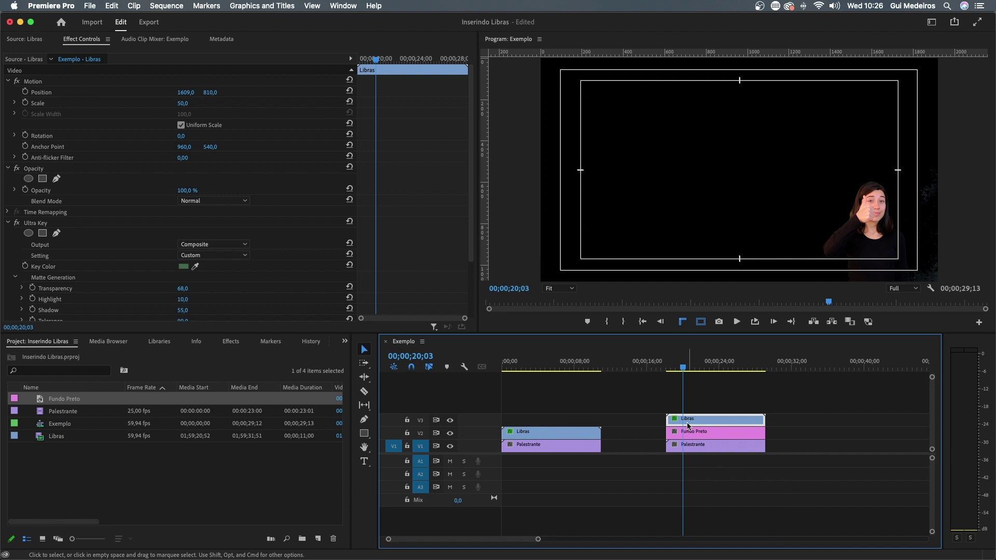
left_click(698, 436)
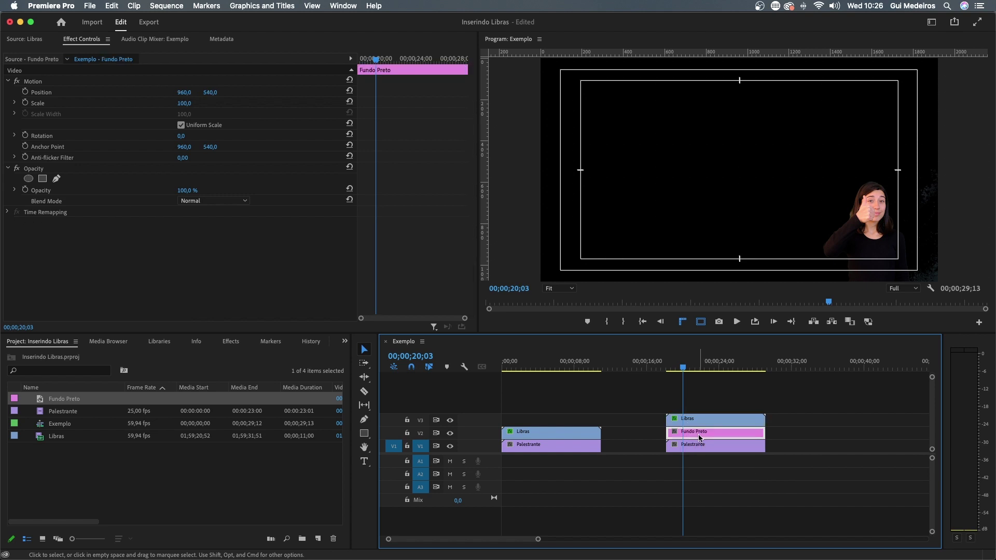
mouse_move(184, 104)
left_mouse_down()
mouse_move(173, 103)
mouse_move(572, 92)
left_mouse_up()
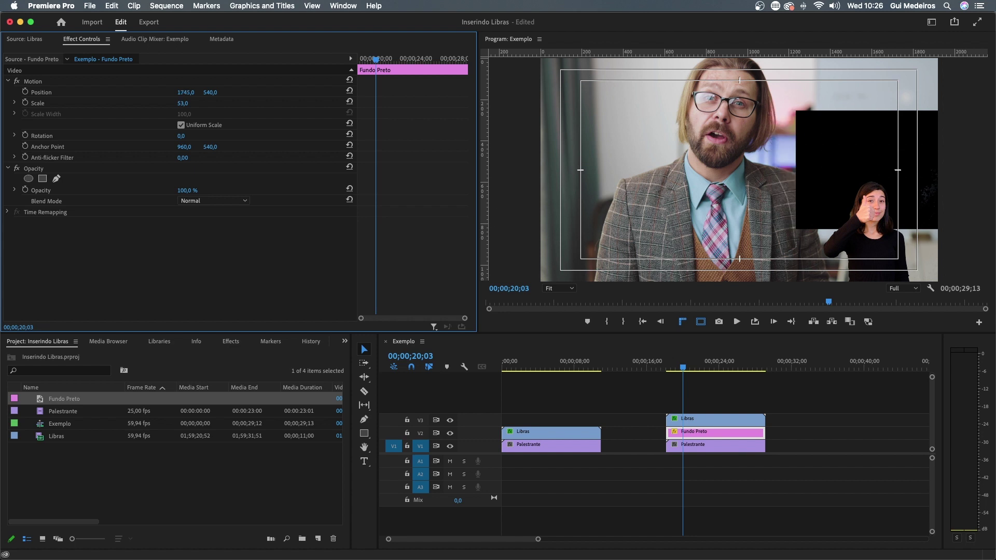
left_click_drag(573, 93, 580, 92)
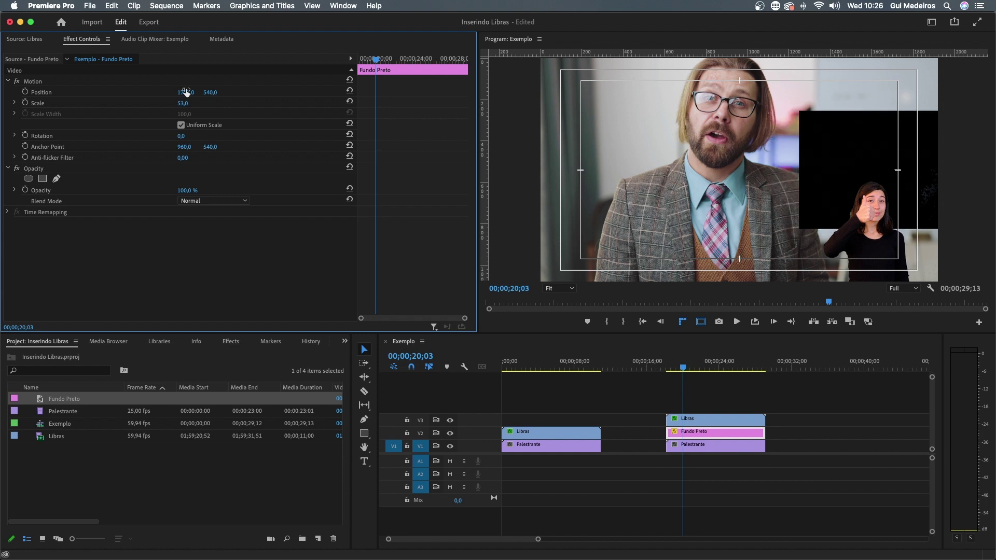
left_click_drag(211, 93, 303, 92)
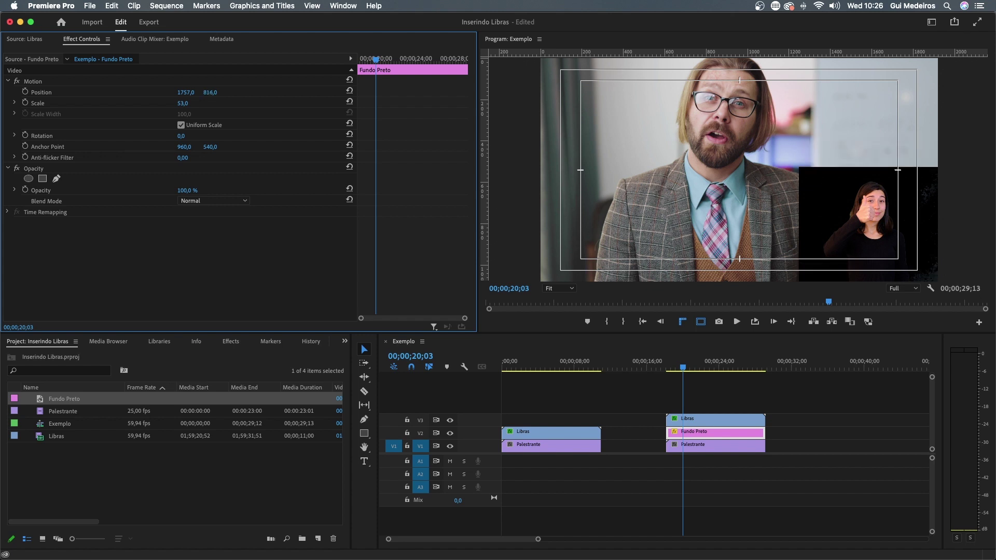
left_click_drag(303, 92, 361, 93)
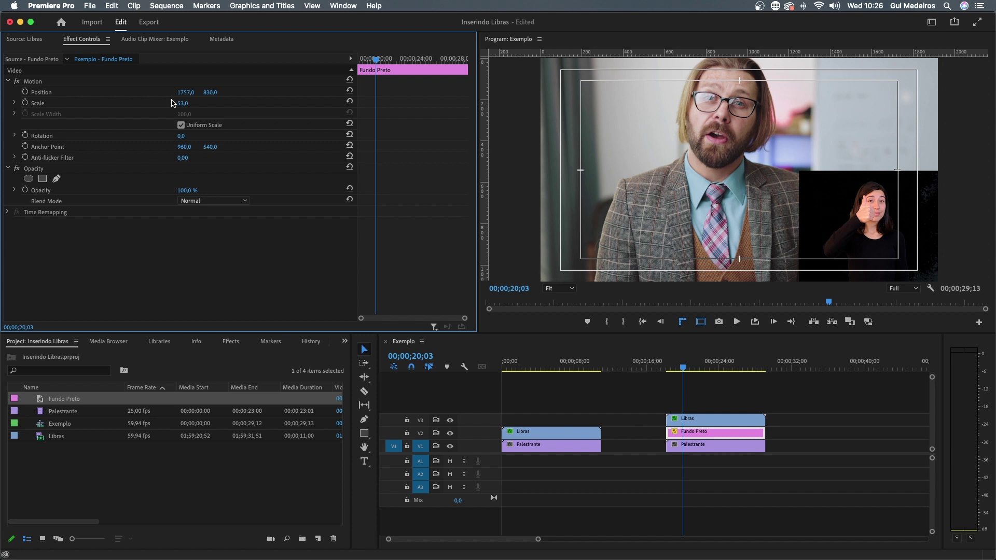
left_click_drag(182, 95, 197, 95)
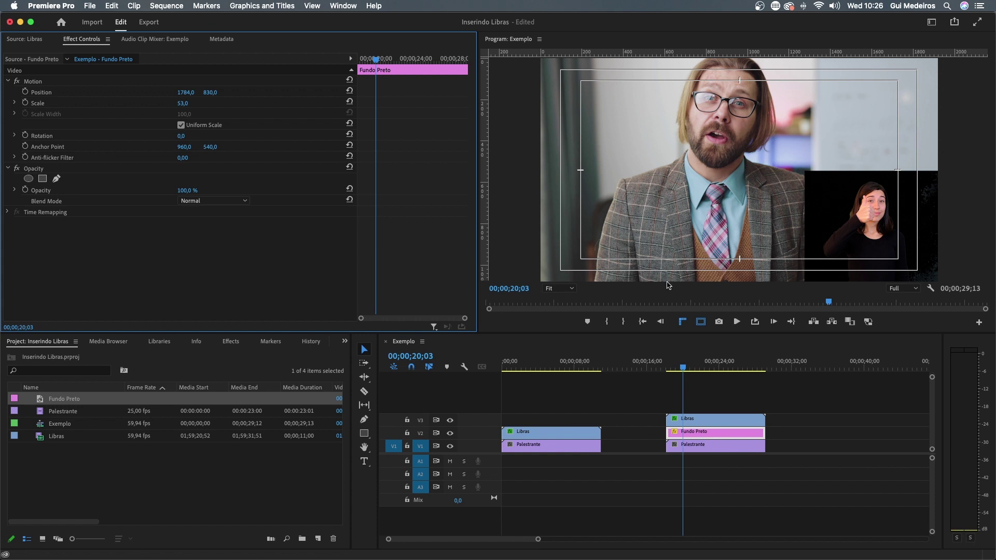
left_click(903, 304)
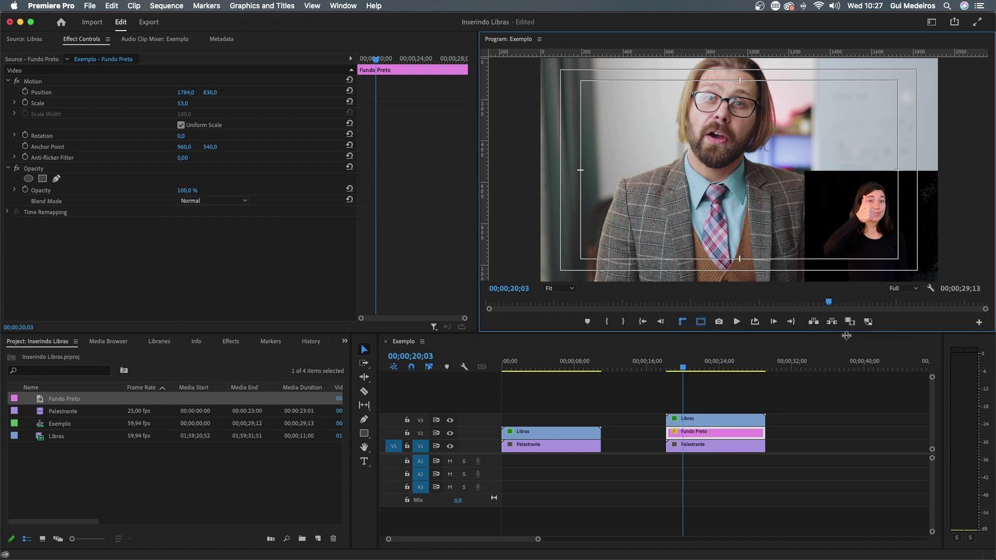
Step: Search the Effects panel for crop and apply the Crop effect to Fundo Preto
left_click(71, 372)
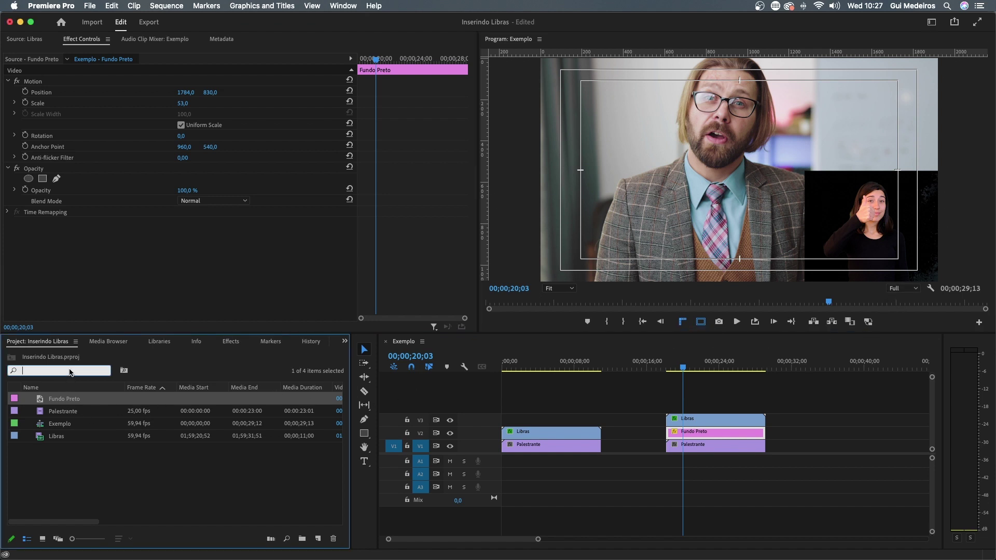
left_click(227, 343)
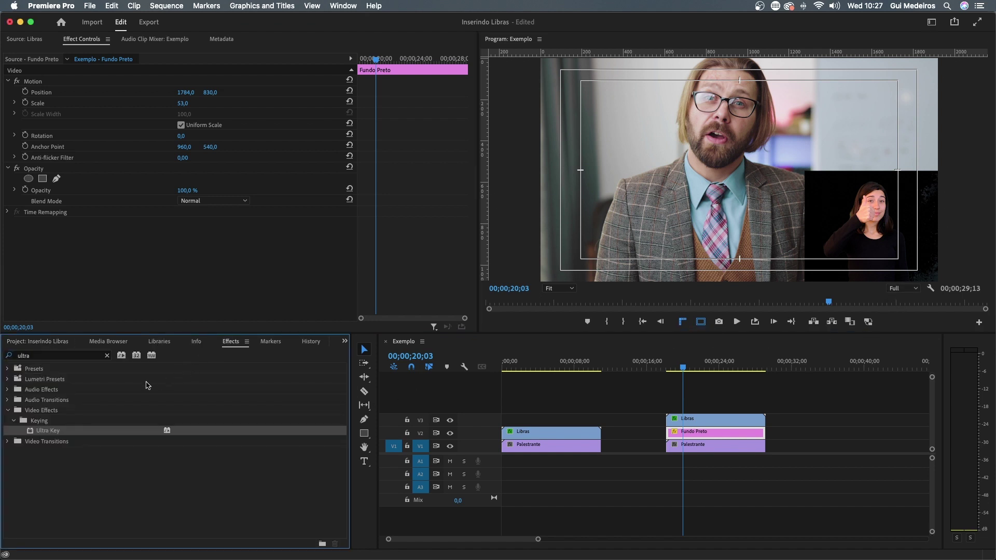
left_click(70, 356)
type("cro")
type("p")
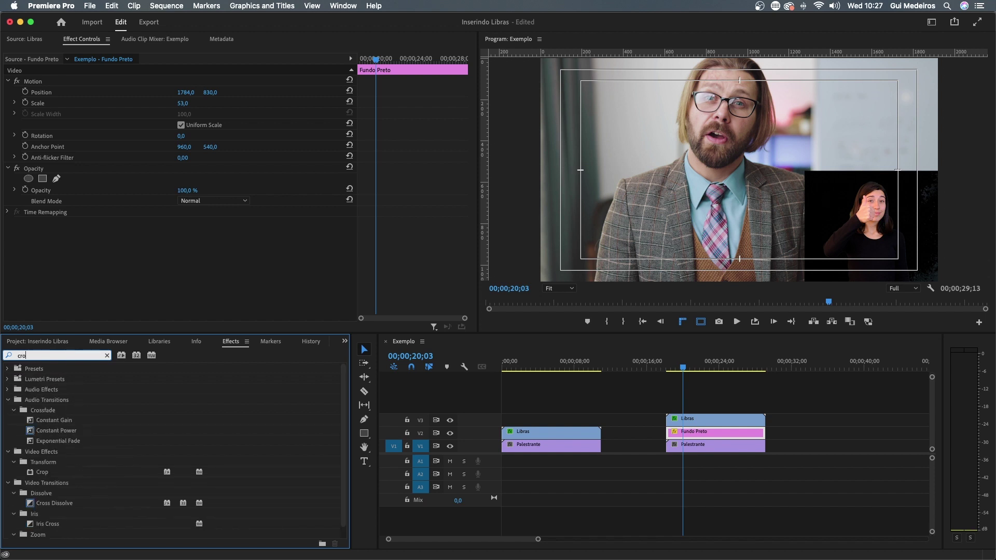
left_click_drag(42, 434, 689, 438)
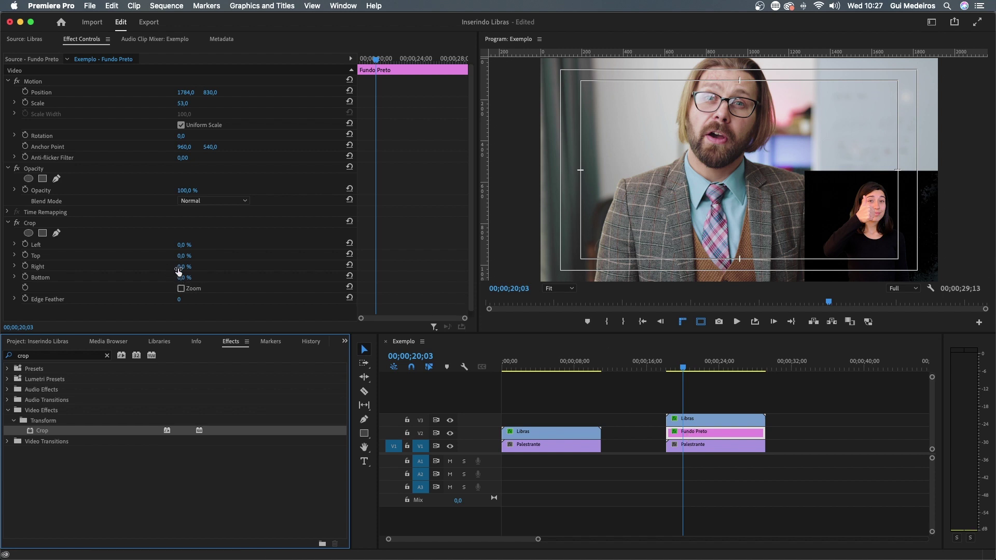
Step: Set the Crop values to Right 44%, Left 4% and Top 3%
left_click_drag(180, 268, 191, 266)
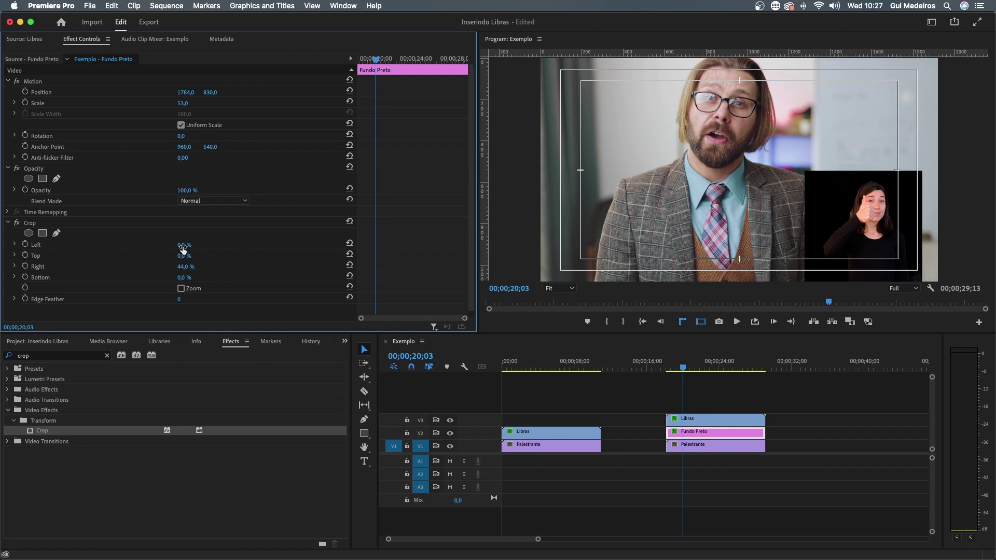
left_click_drag(184, 244, 182, 244)
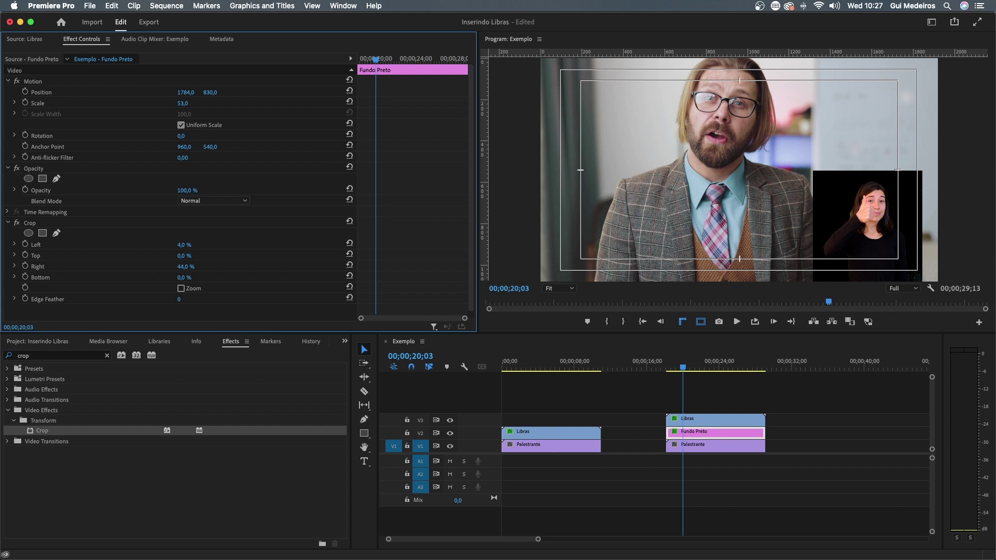
mouse_move(183, 255)
left_mouse_down()
mouse_move(203, 255)
mouse_move(186, 255)
left_mouse_up()
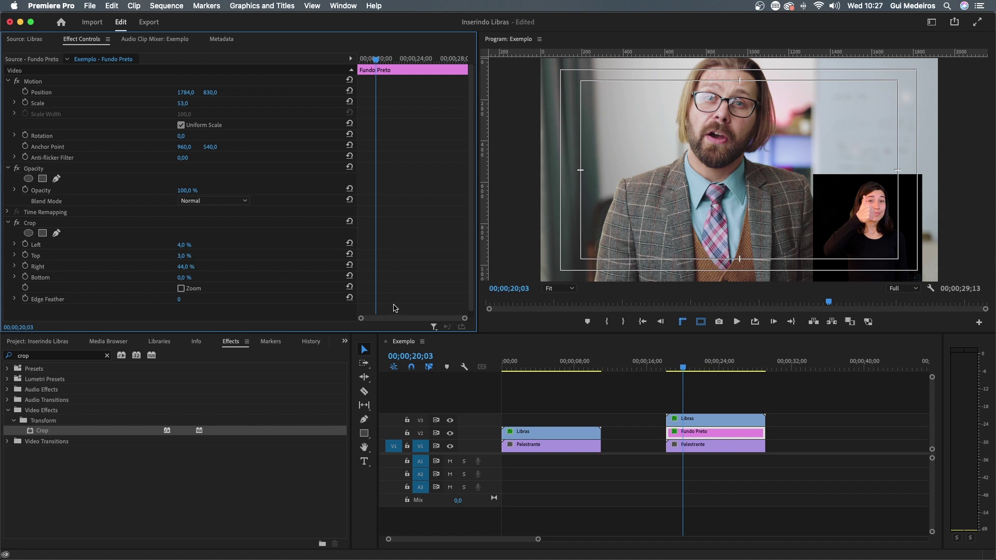
left_click(685, 439)
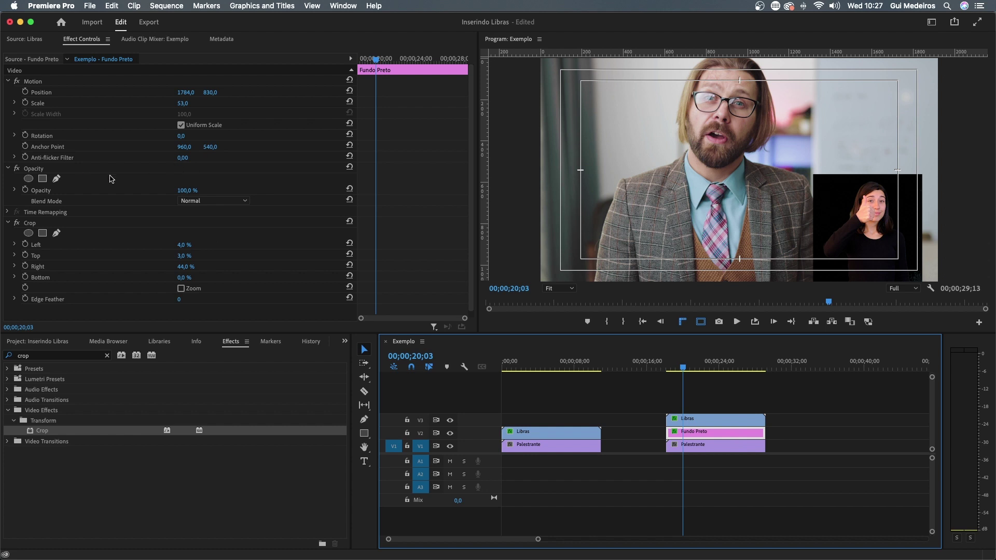
left_click(188, 190)
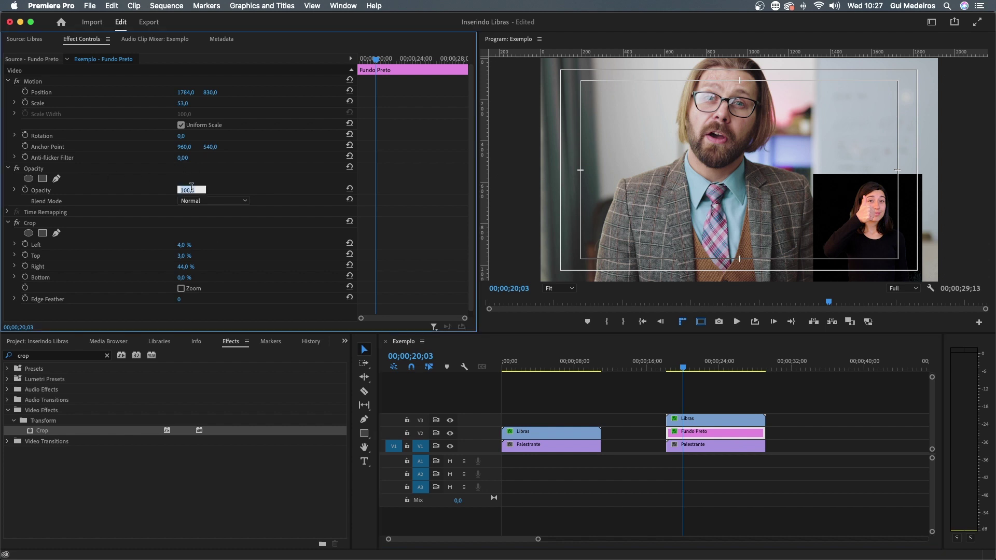
Step: Set Fundo Preto's opacity to 75% and hide the Program monitor's safe margins and rulers
type("70")
key("Return")
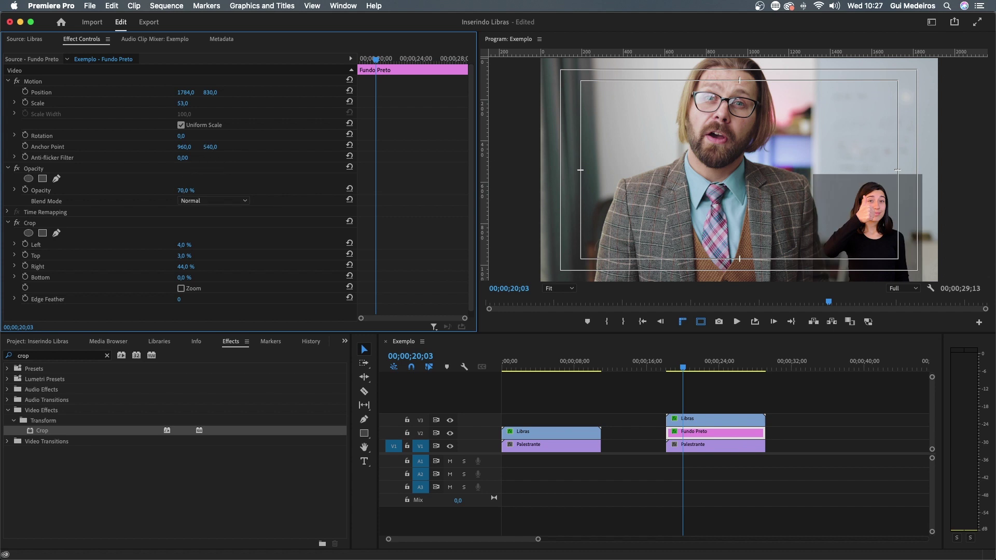
left_click_drag(185, 190, 182, 190)
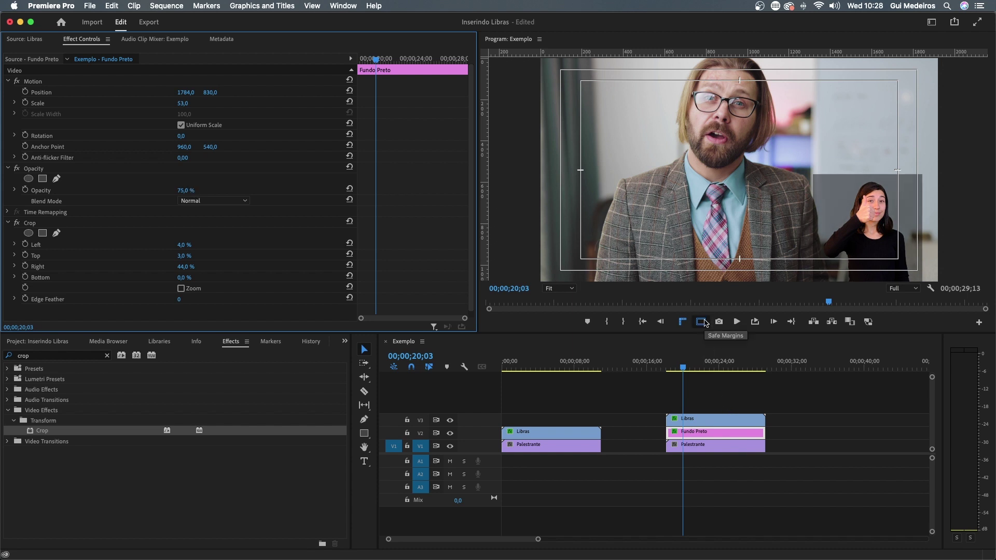
left_click(701, 322)
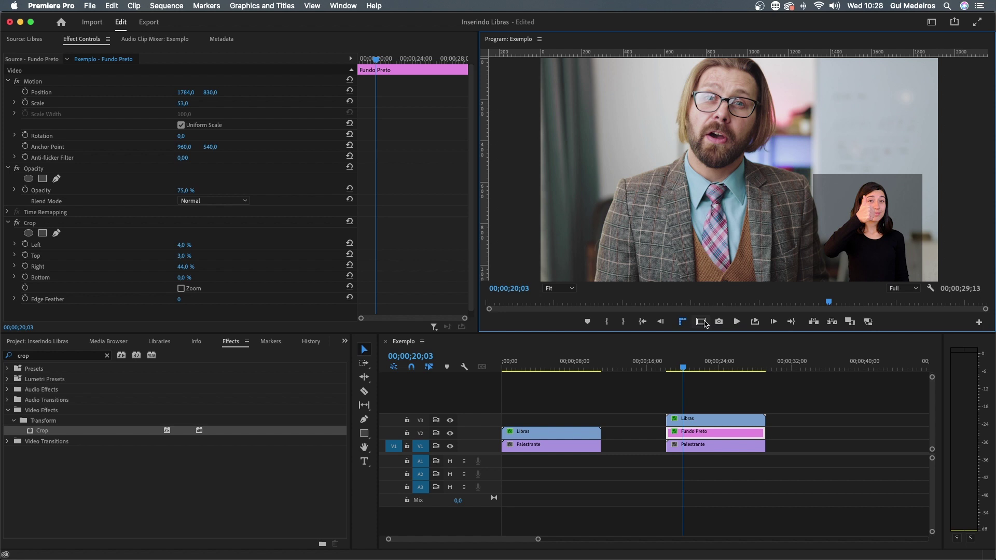
left_click(683, 322)
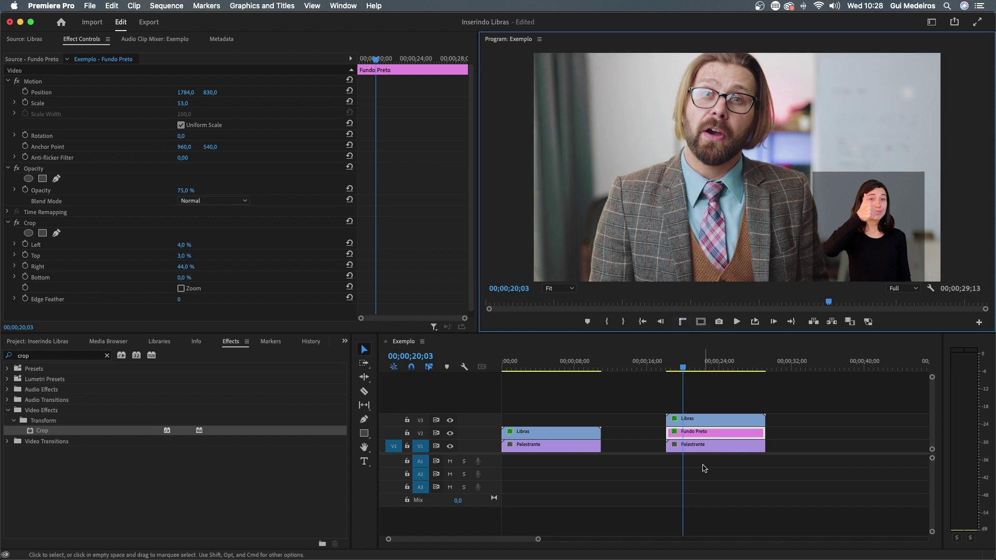
left_click(671, 388)
left_click(685, 437)
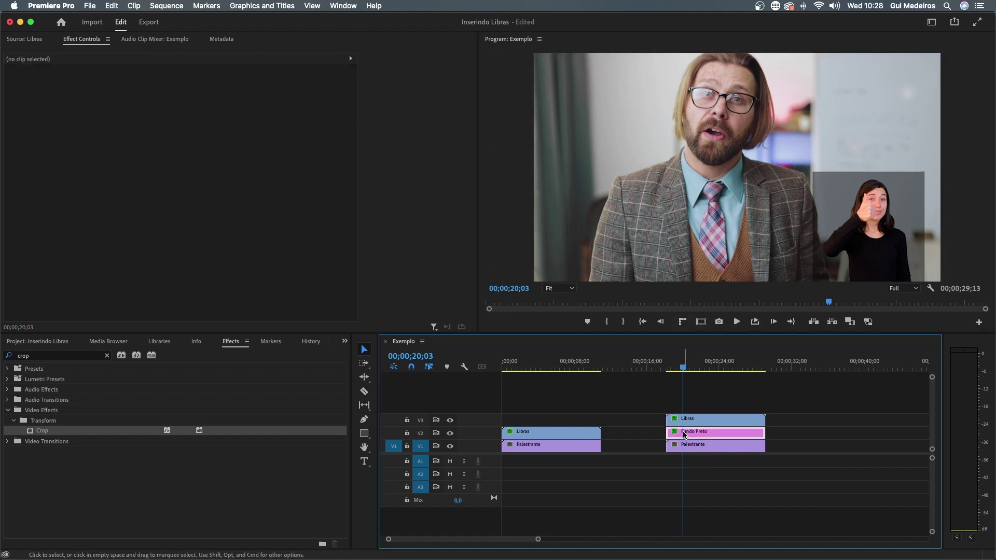
left_click(687, 390)
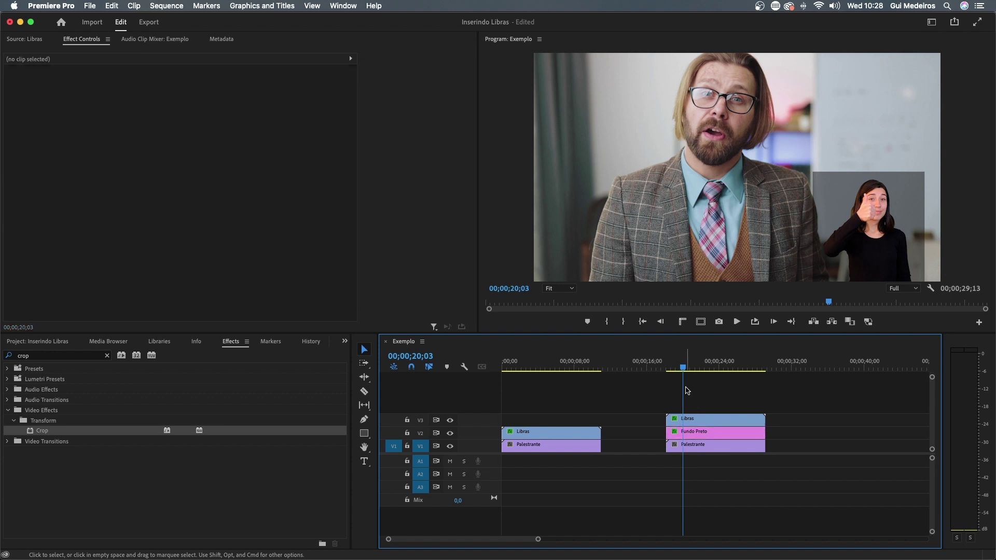
left_click(666, 369)
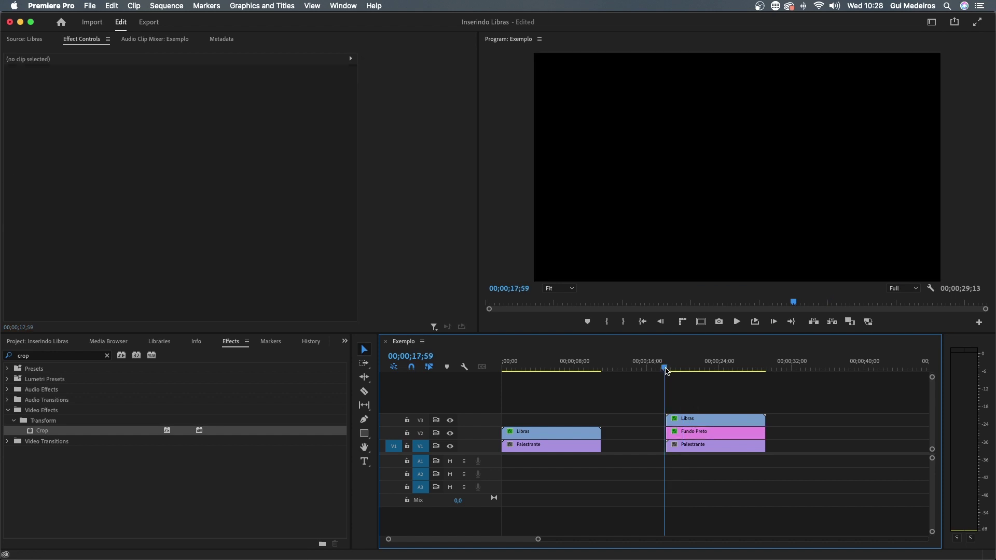
left_click(667, 371)
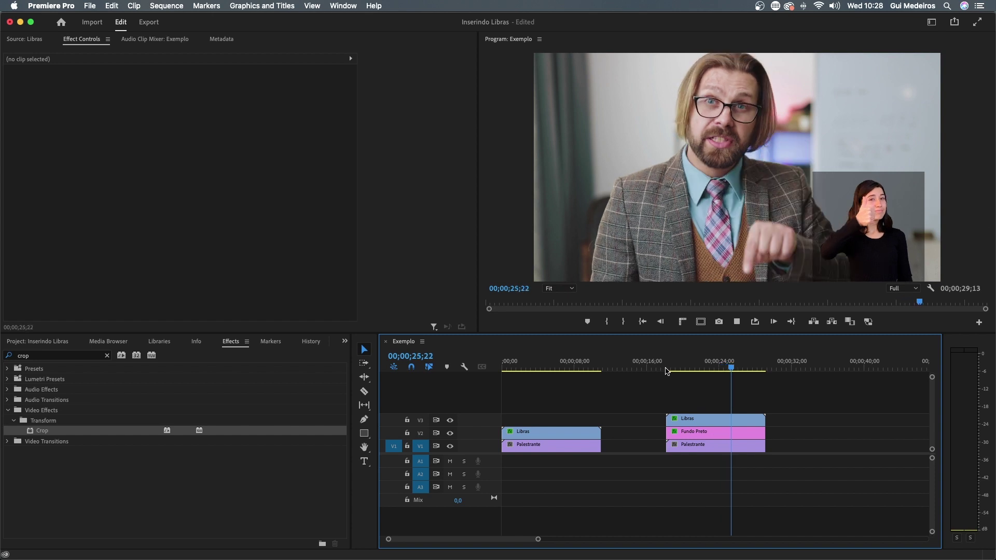
key("space")
Step: Scale the Libras interpreter clip to 45 and lower her Position Y slightly
left_click(684, 420)
left_click(693, 432)
left_click(680, 418)
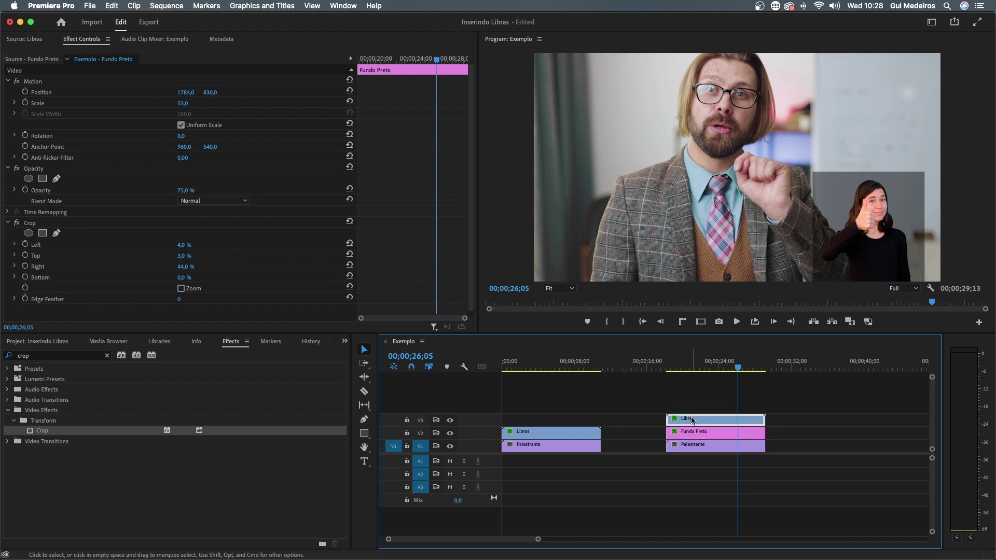
left_click(184, 104)
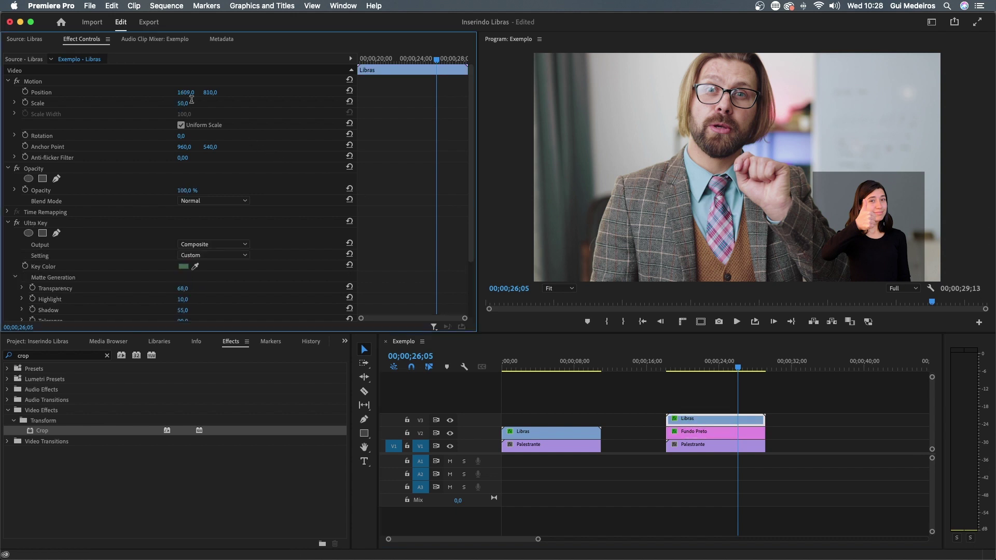
type("45")
key("Return")
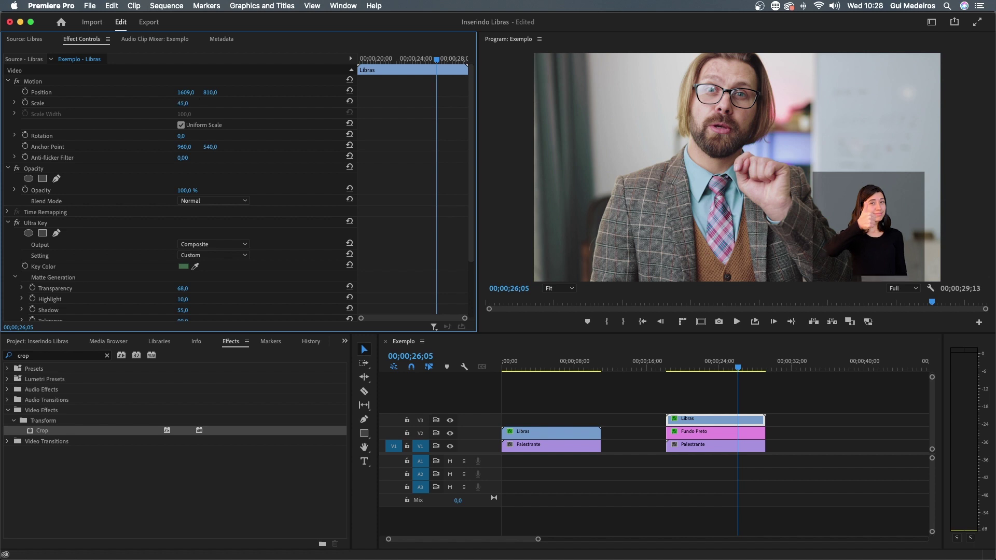
mouse_move(214, 92)
left_mouse_down()
mouse_move(229, 92)
mouse_move(210, 92)
left_mouse_up()
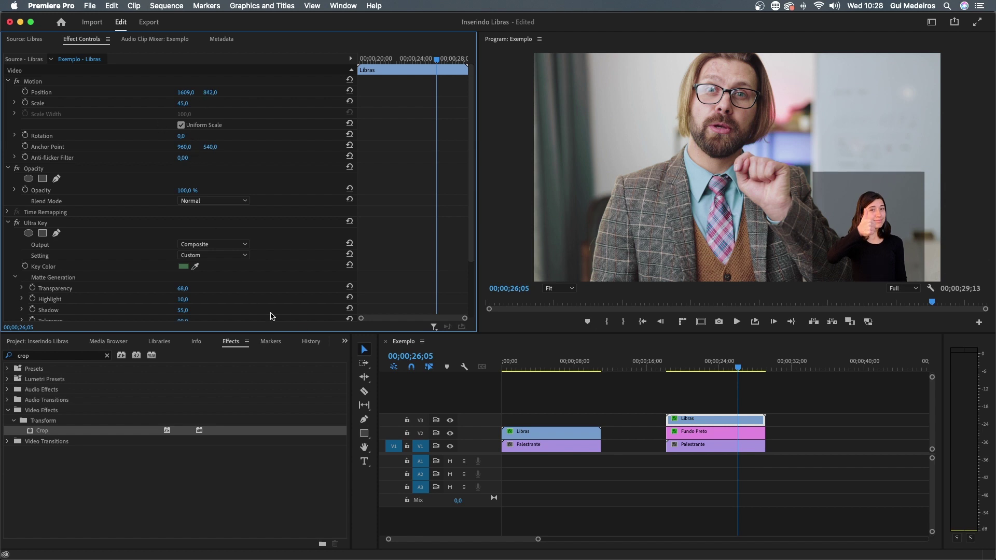
Step: Lower the Fundo Preto box's Position Y to sit behind the interpreter
left_click(706, 437)
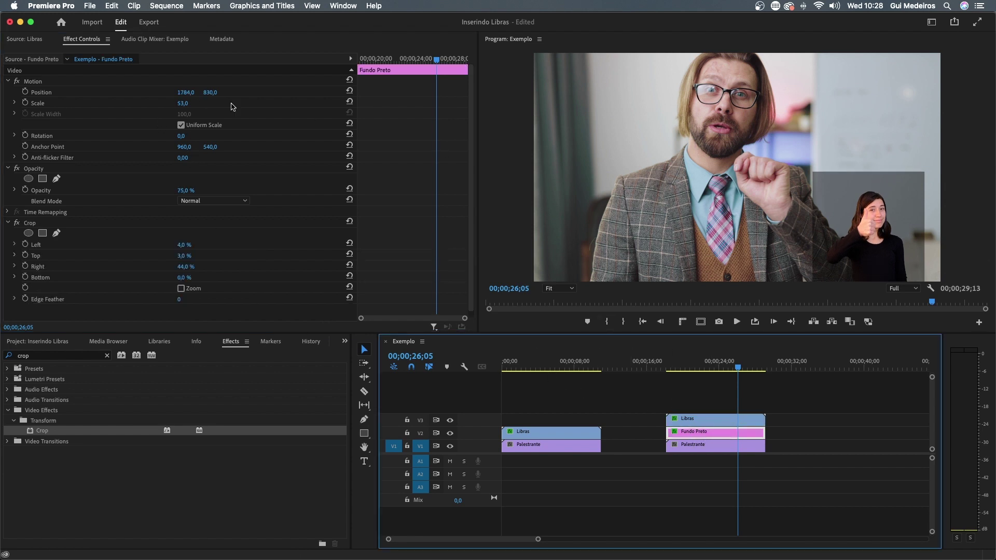
left_click_drag(210, 92, 233, 92)
left_click(674, 365)
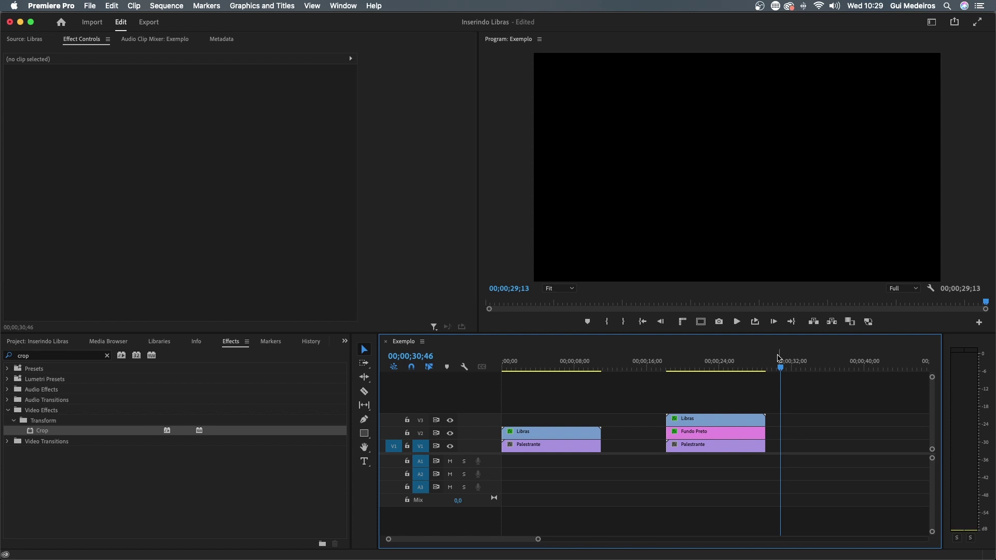
left_click(44, 342)
Step: Create a 1920×1080 pure white colour matte named Fundo Branco
right_click(47, 462)
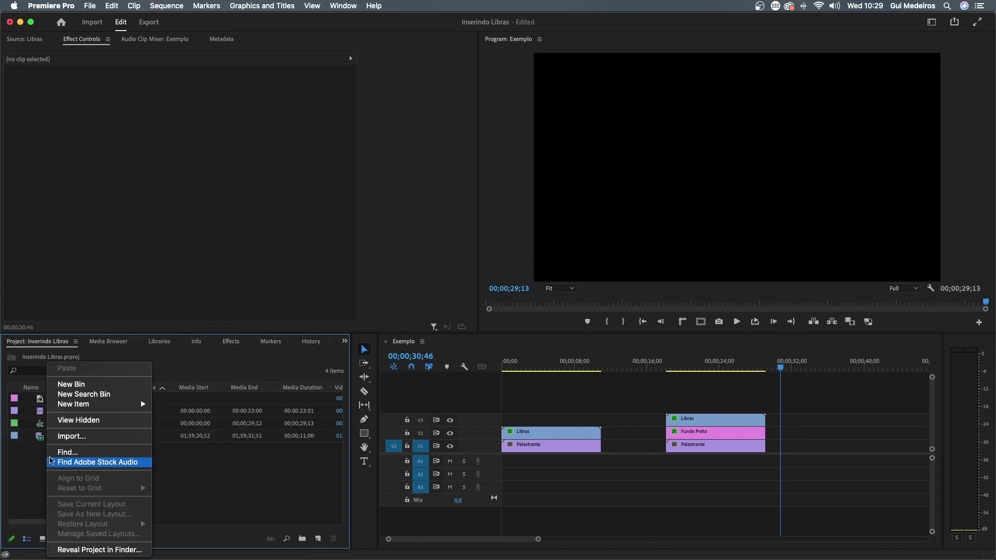
mouse_move(93, 405)
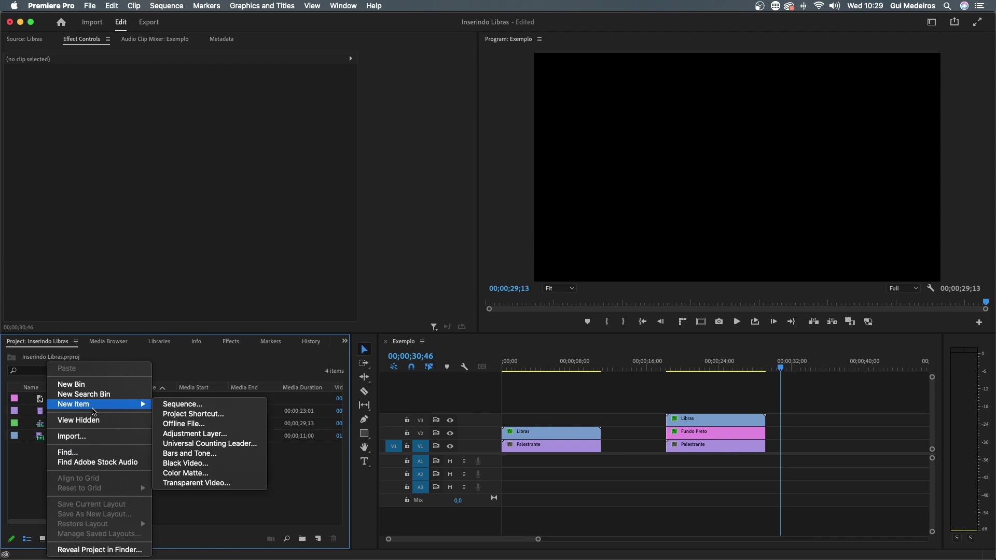
left_click(220, 473)
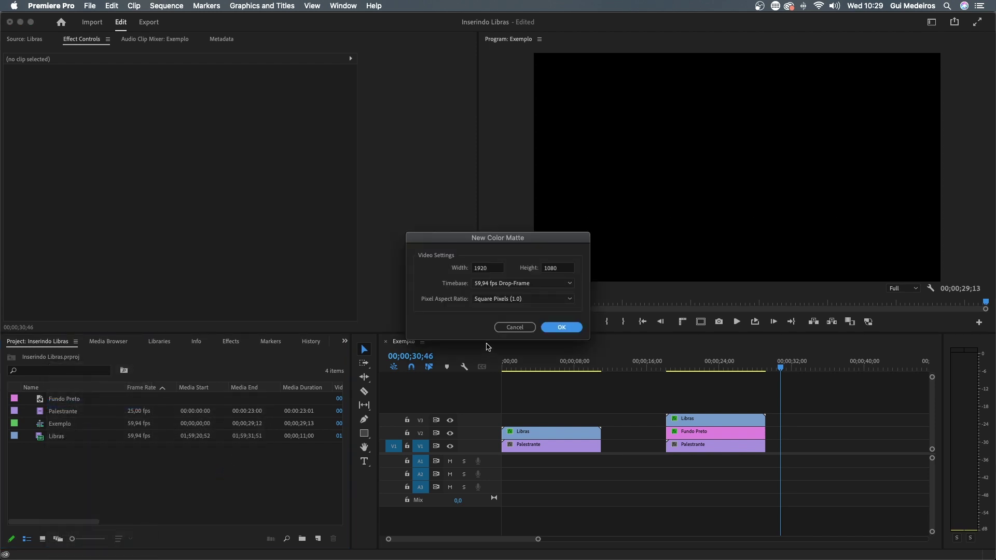
left_click(542, 331)
left_click_drag(426, 266, 351, 395)
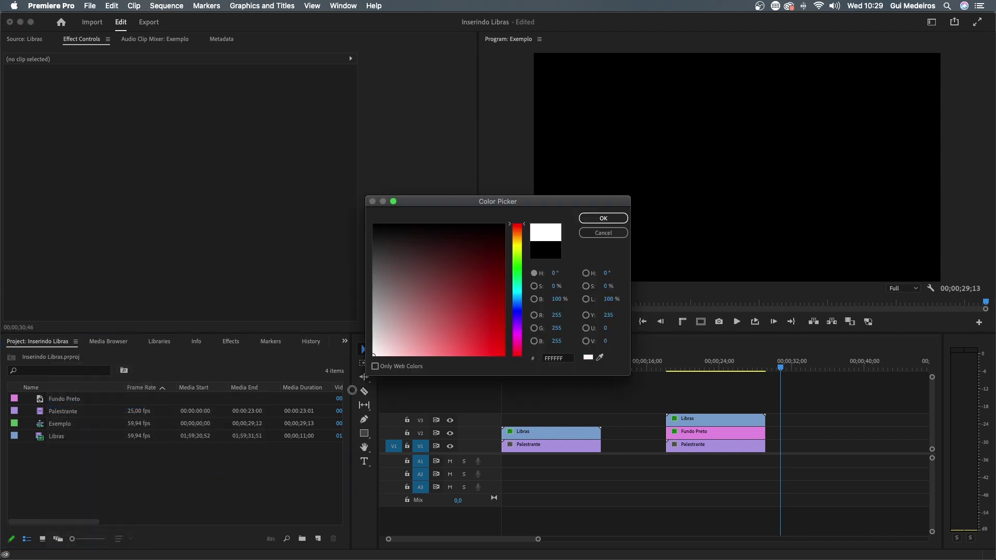
left_click(610, 220)
type("Fundo Branco")
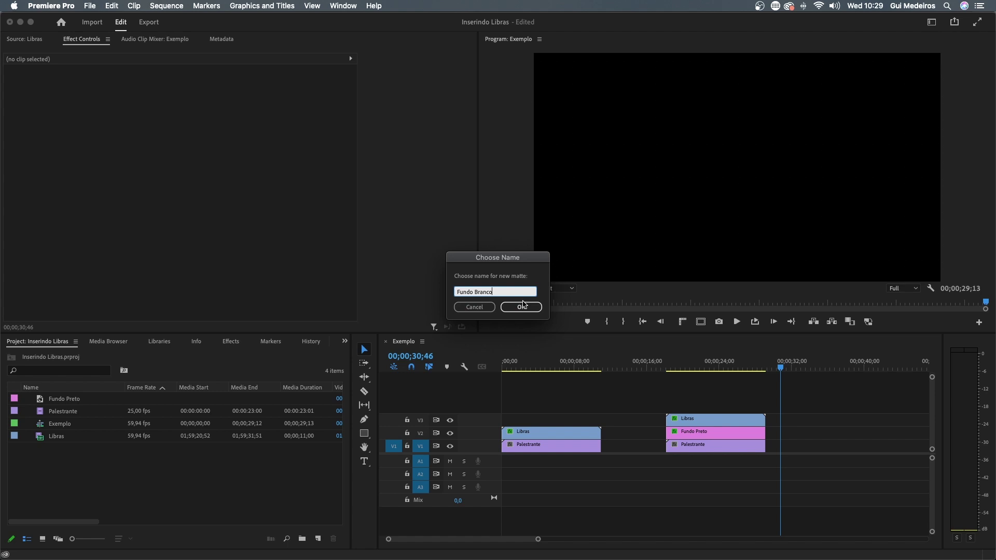
left_click(521, 306)
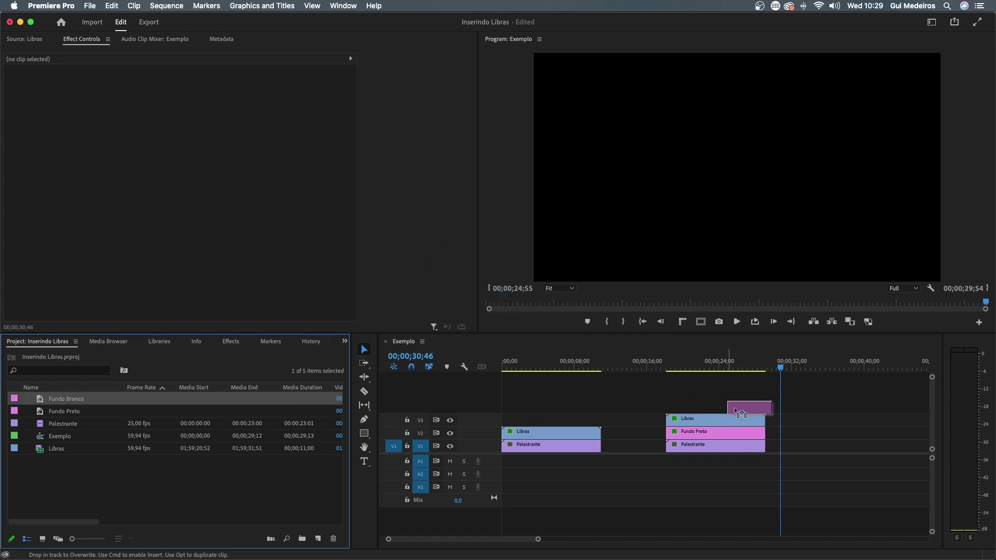
Step: Place Fundo Branco on V1 after the existing clips and duplicate Palestrante onto V2 above it
left_click_drag(145, 383, 835, 445)
left_click(835, 368)
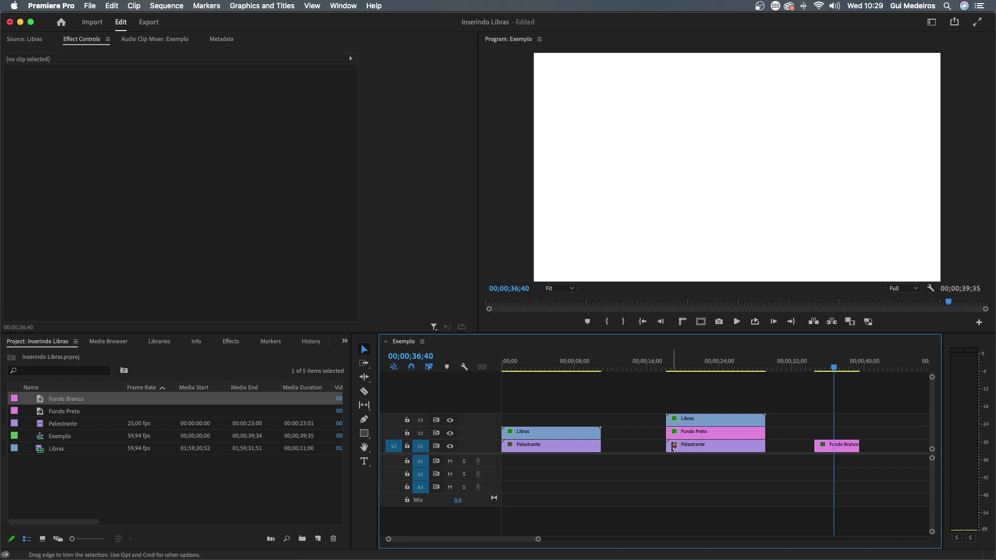
left_click(712, 450)
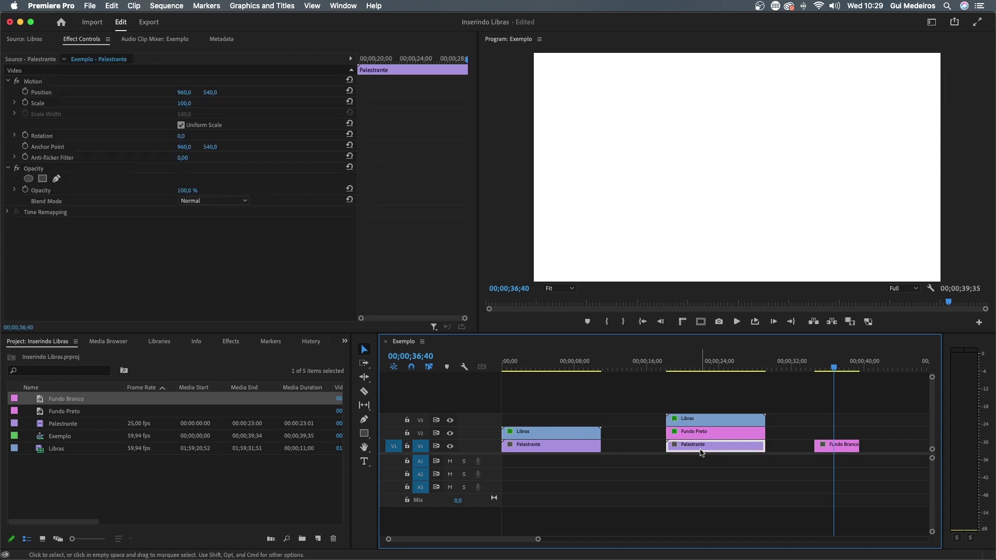
left_click_drag(701, 453, 839, 437)
left_click(838, 436)
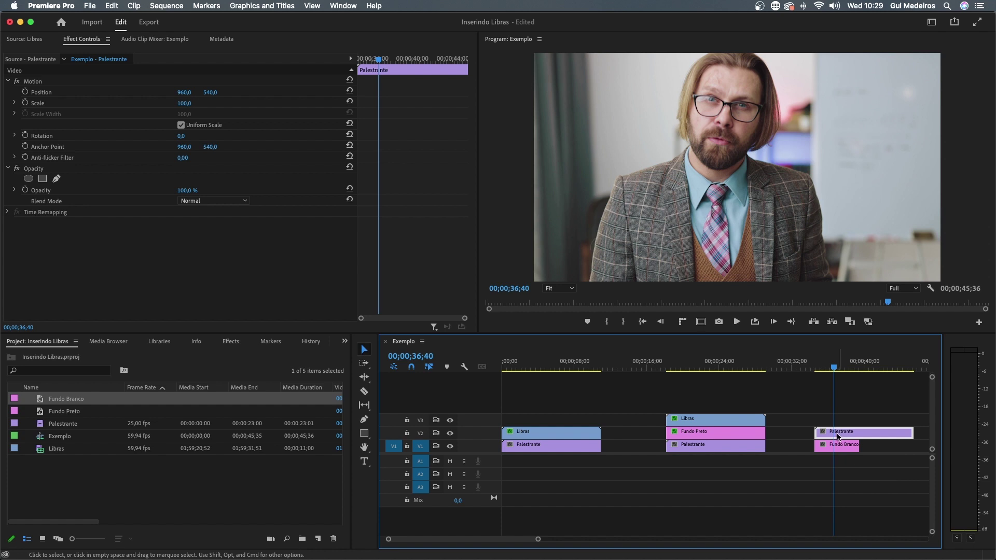
left_click_drag(193, 103, 183, 103)
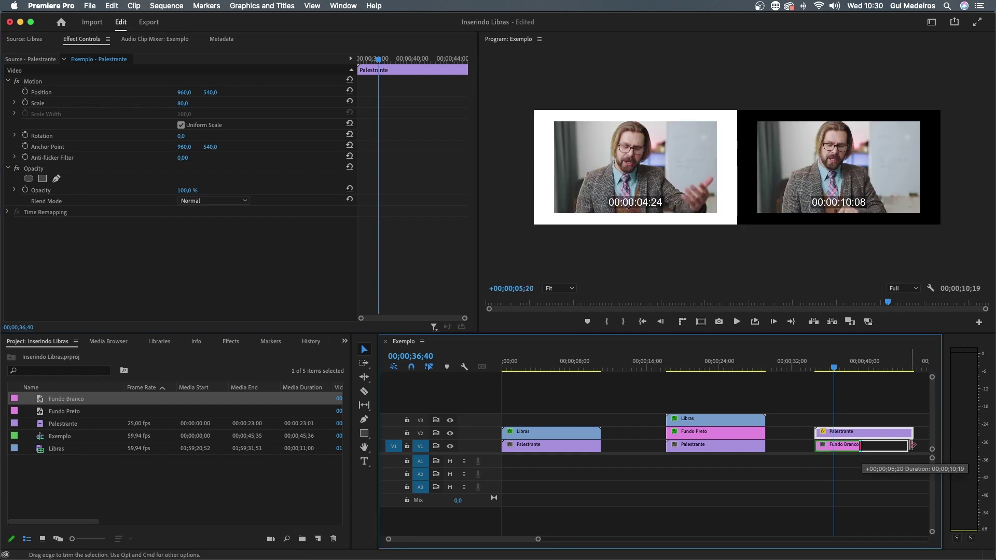
Step: Extend the Fundo Branco matte's end to match the Palestrante copy's length
left_click_drag(864, 449, 913, 449)
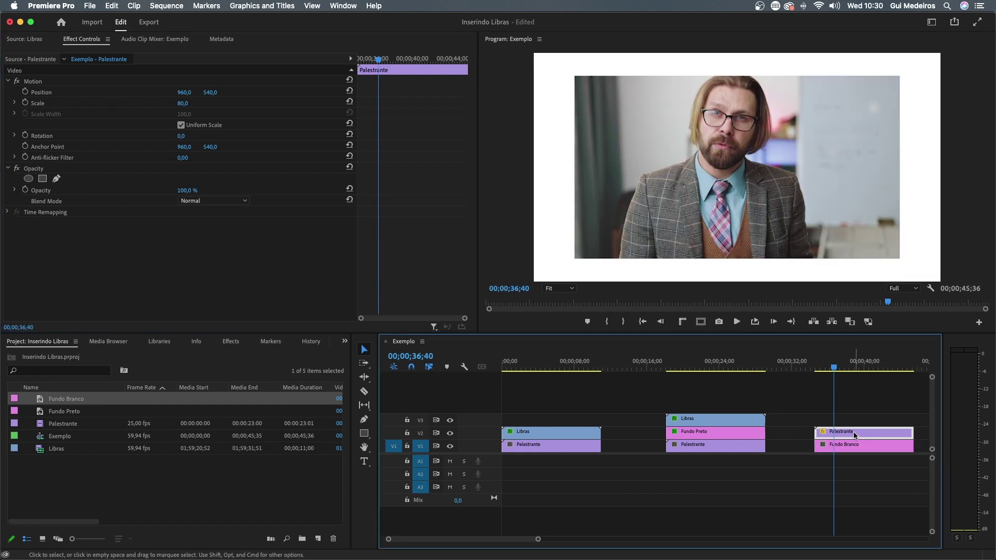
left_click(726, 418)
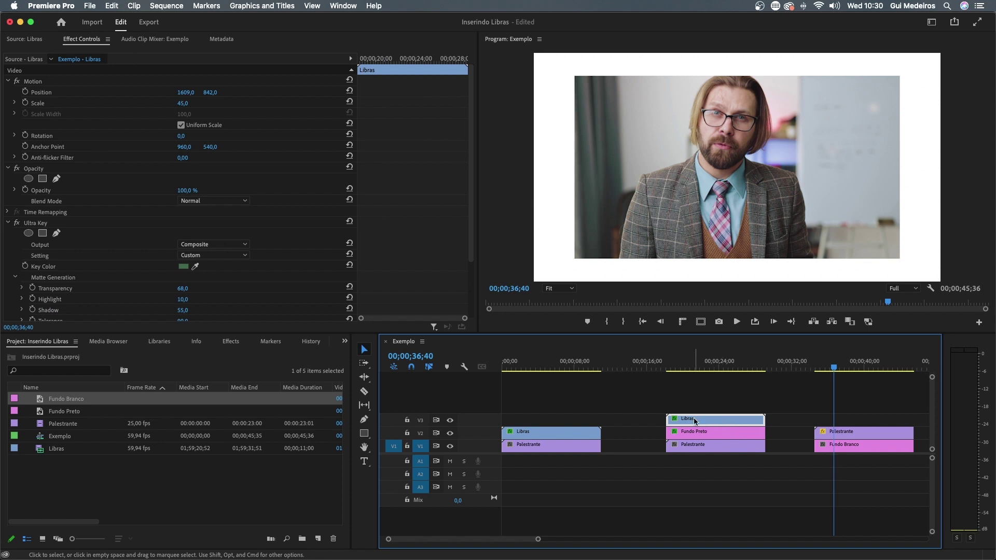
Step: Option-drag a copy of the Libras clip onto V3 above the Palestrante/Fundo Branco section
left_click_drag(696, 421, 841, 429)
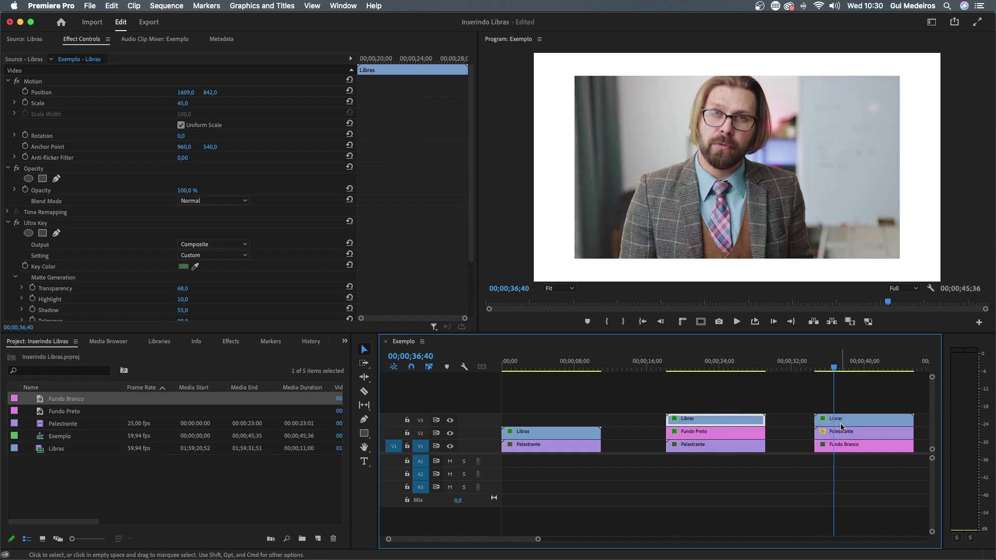
left_click_drag(842, 429, 844, 422)
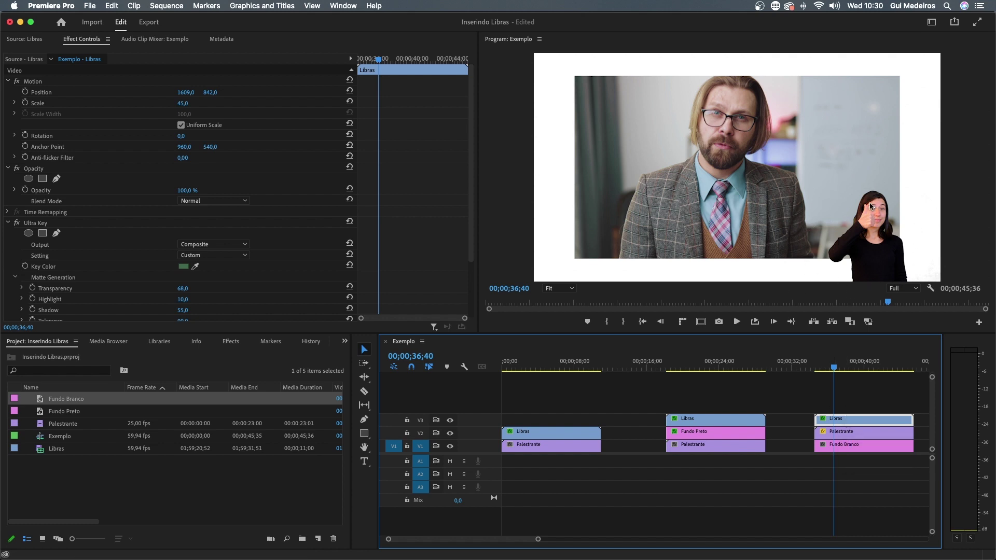
left_click(847, 436)
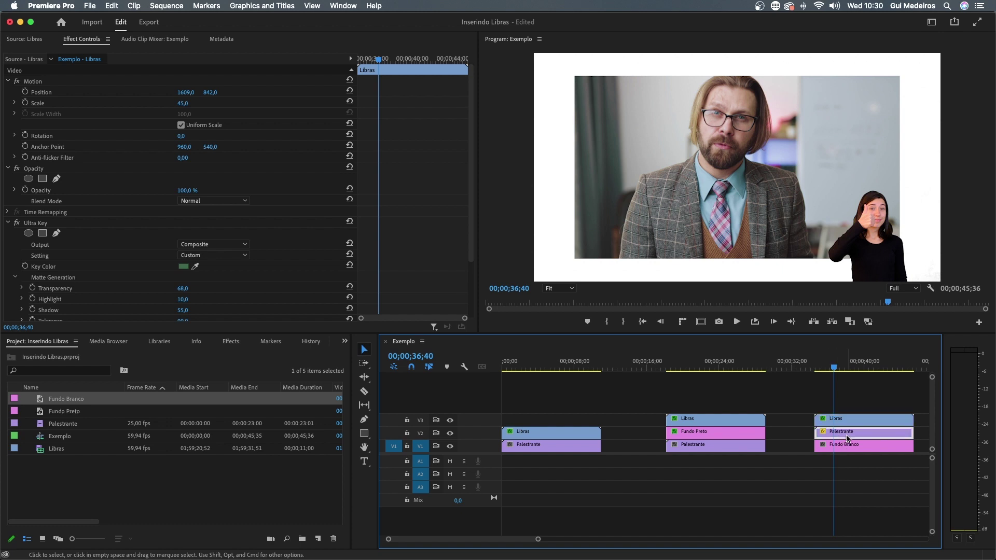
Step: Set the copied Palestrante clip's Scale to 75
left_click(843, 446)
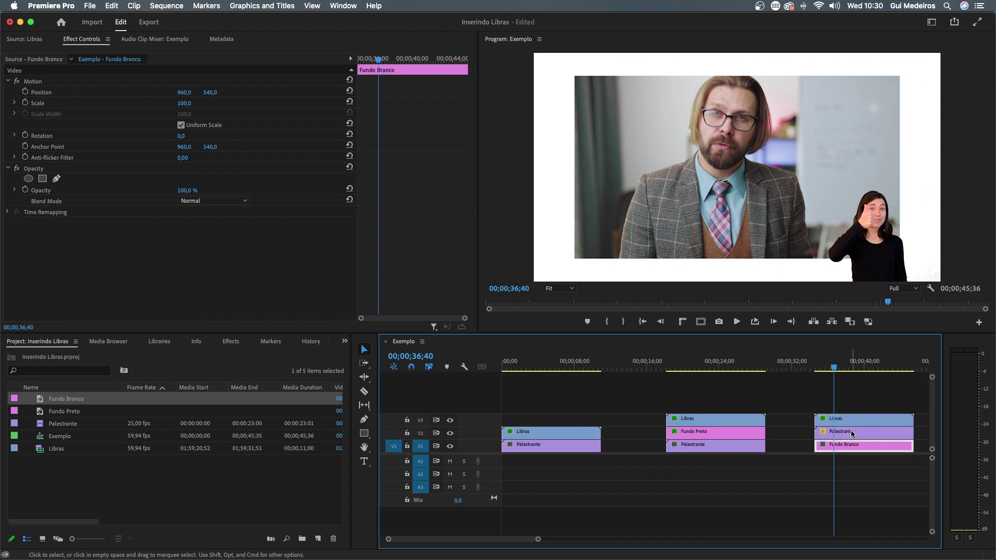
left_click(852, 434)
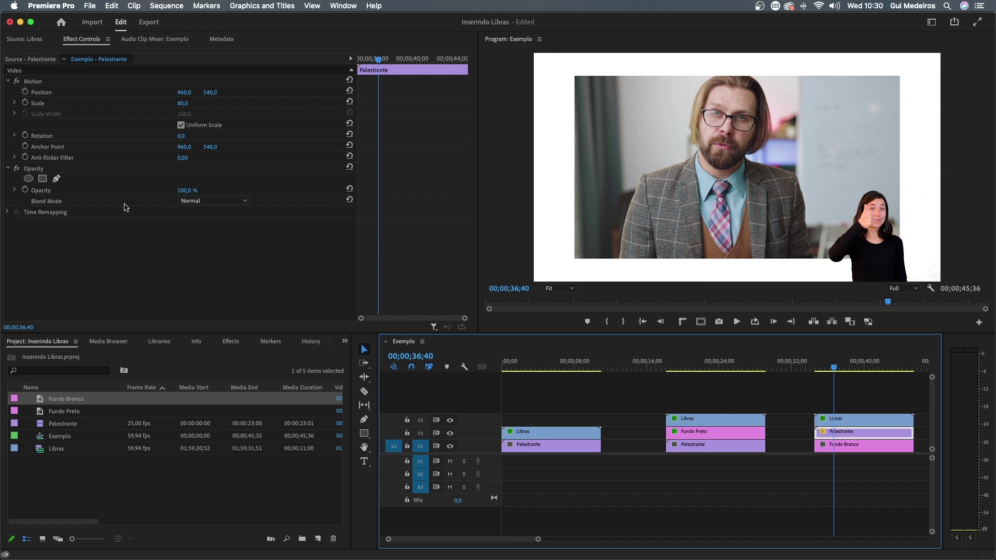
left_click(182, 104)
type("75")
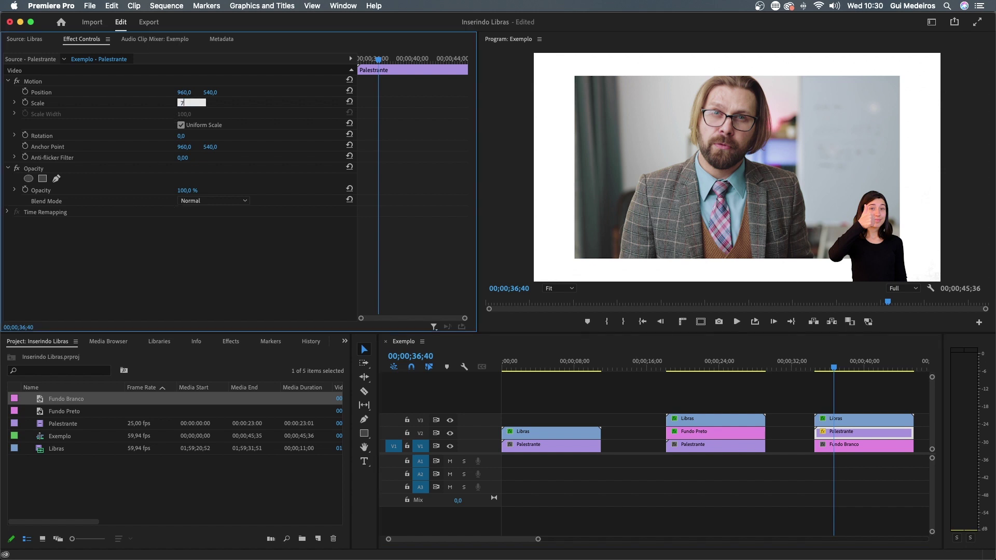
key("Return")
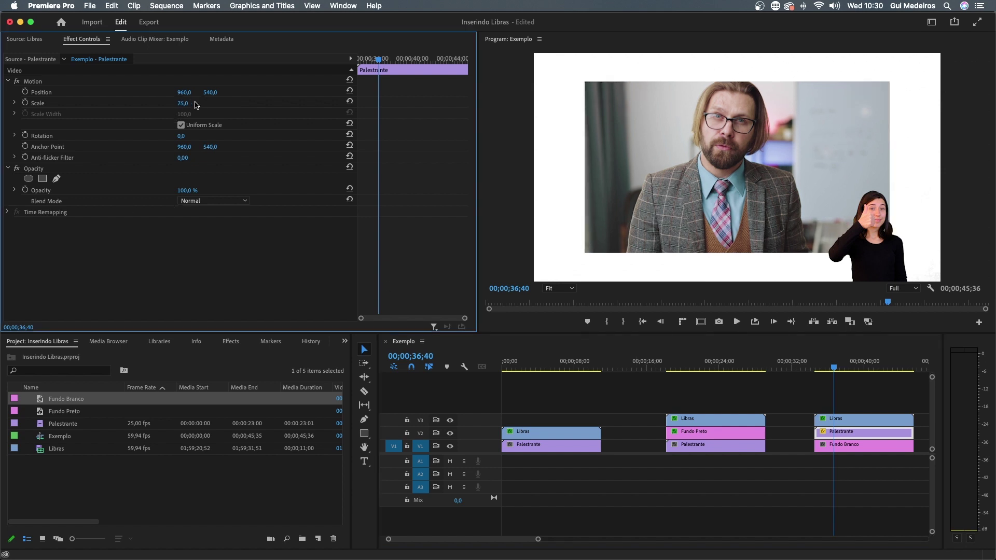
Step: Scale the Libras copy to 42, move it to 1692, 862 at lower right, and play back
left_click(834, 421)
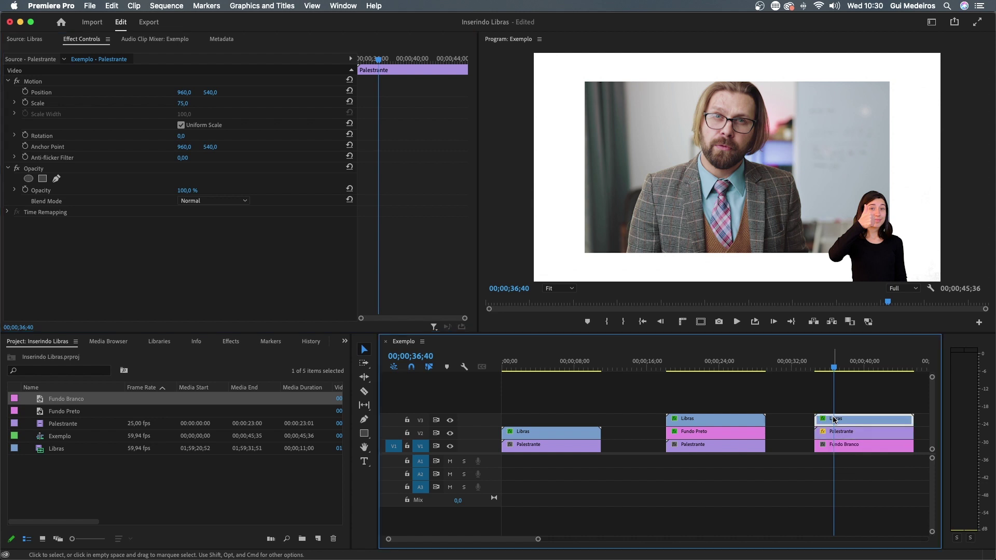
left_click(188, 104)
left_click(184, 103)
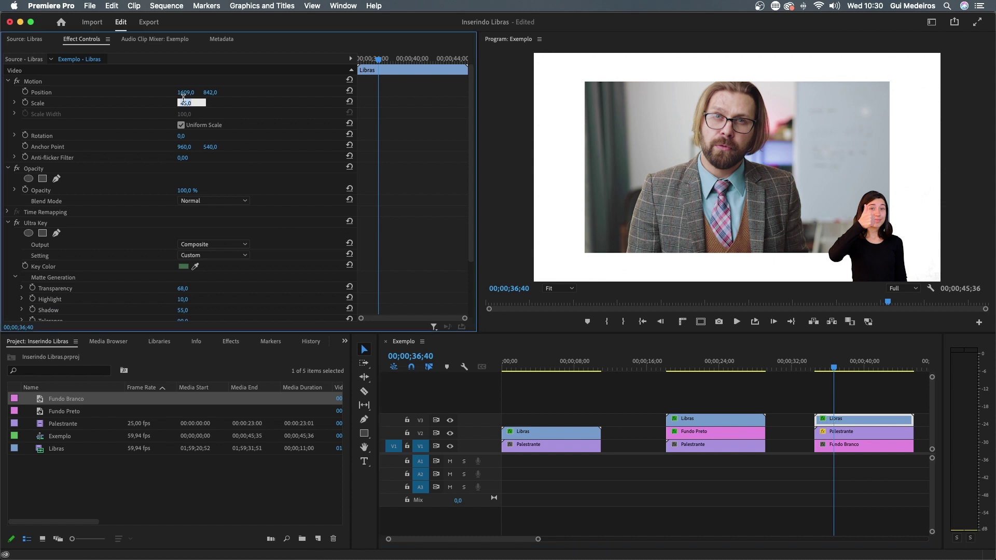
type("2")
key("Return")
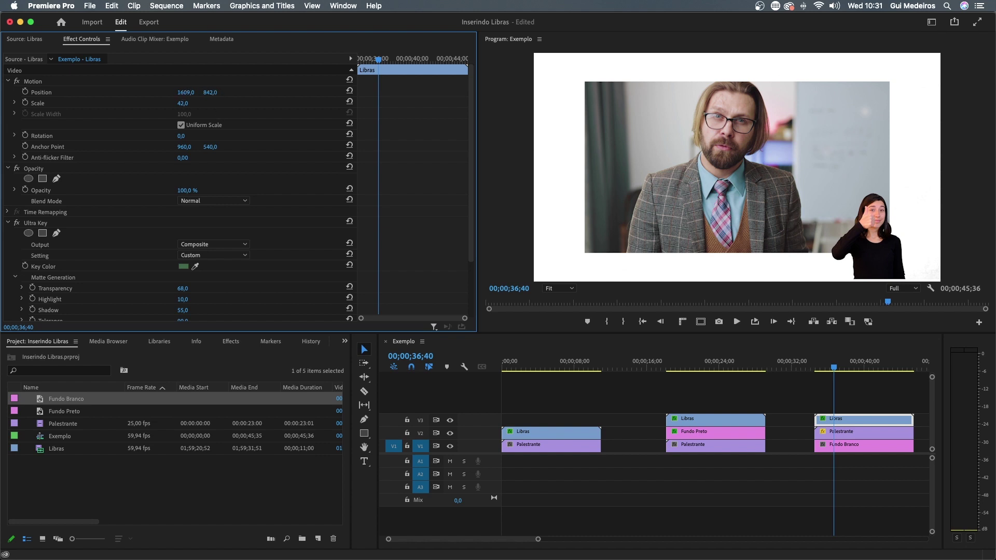
left_click_drag(210, 93, 216, 92)
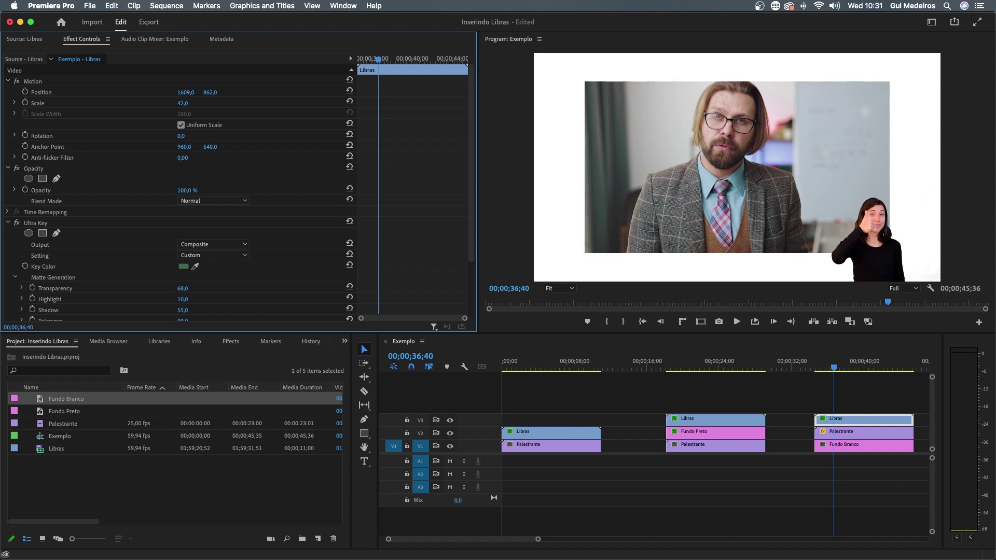
left_click_drag(186, 93, 217, 92)
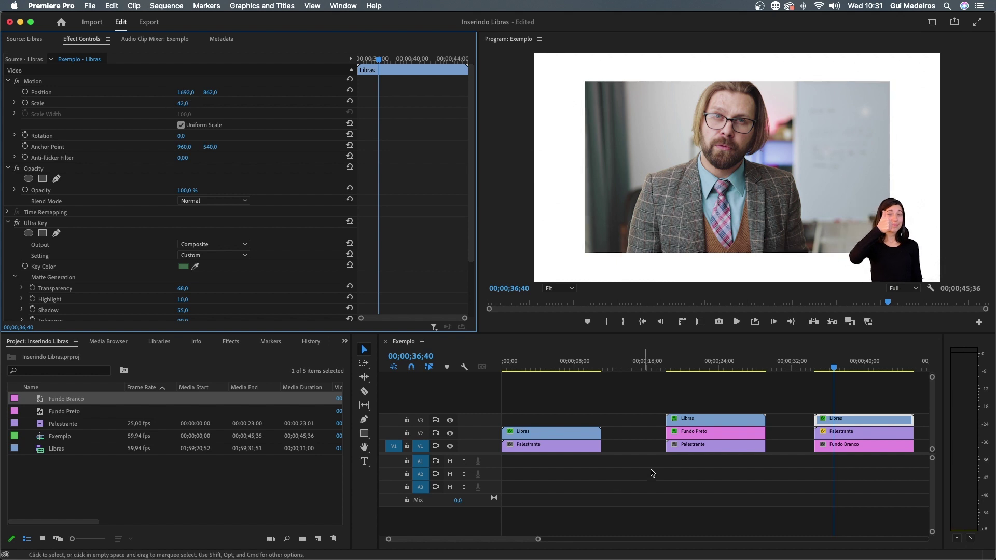
left_click_drag(813, 367, 818, 366)
key("space")
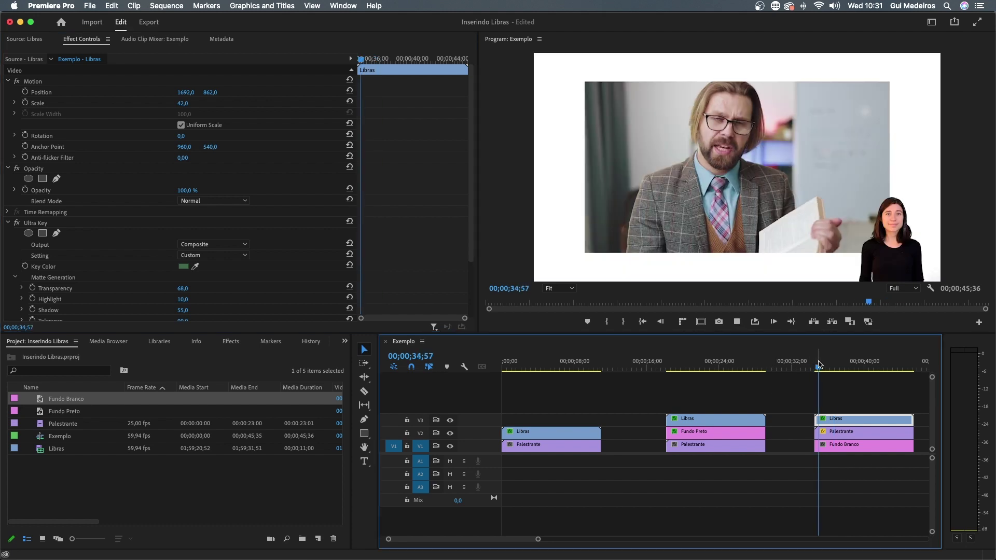